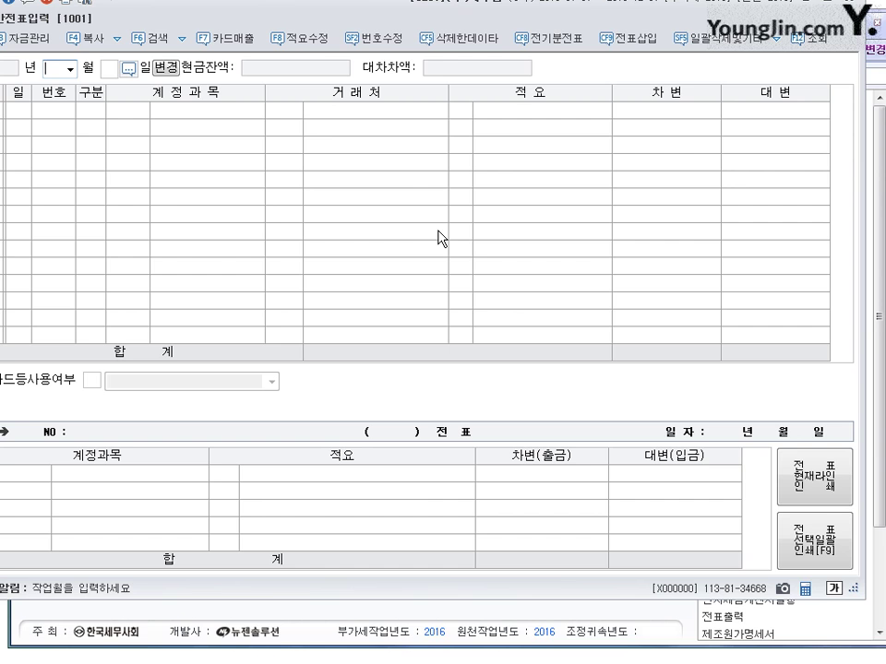
# Step: Set the general voucher entry month to September 2016 (09)
pyautogui.write('9')
pyautogui.press('Return')
pyautogui.press('Return')
# Step: Enter a debit line dated September 1 for account 0103 보통예금 with an amount of 38,400,000
pyautogui.write('1')
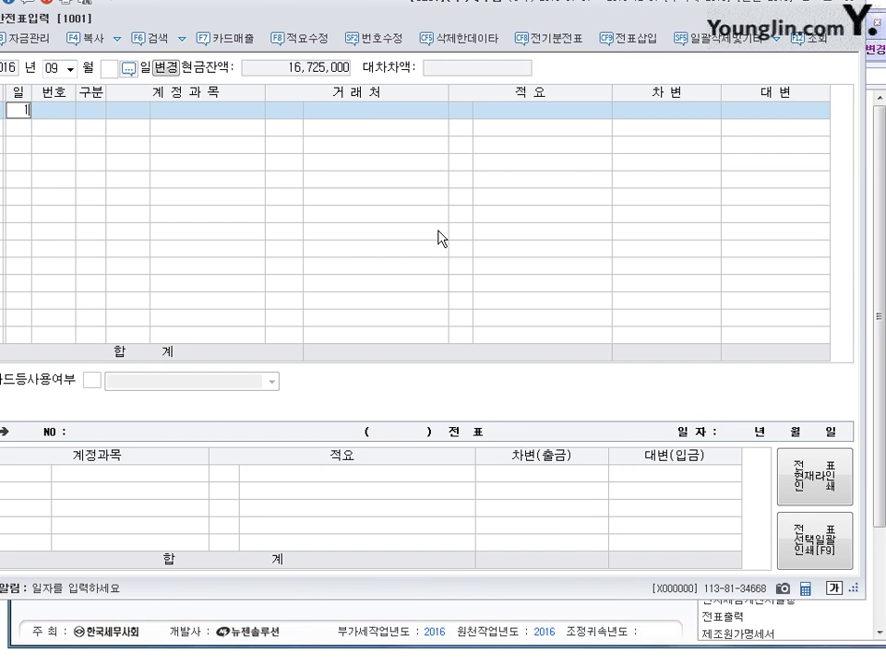
pyautogui.press('Return')
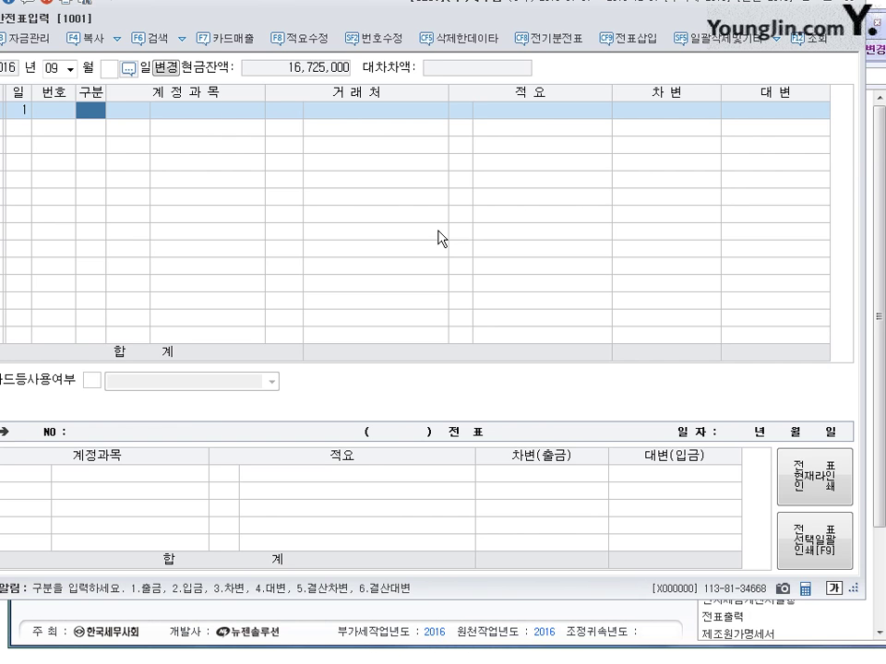
pyautogui.write('3')
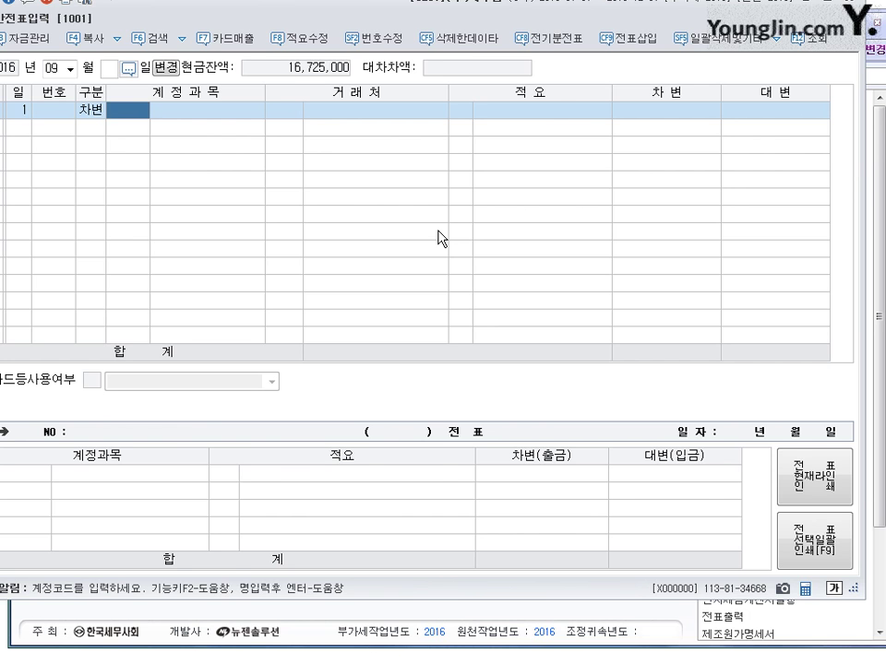
pyautogui.write('103')
pyautogui.press('Return')
pyautogui.press('Return')
pyautogui.press('Return')
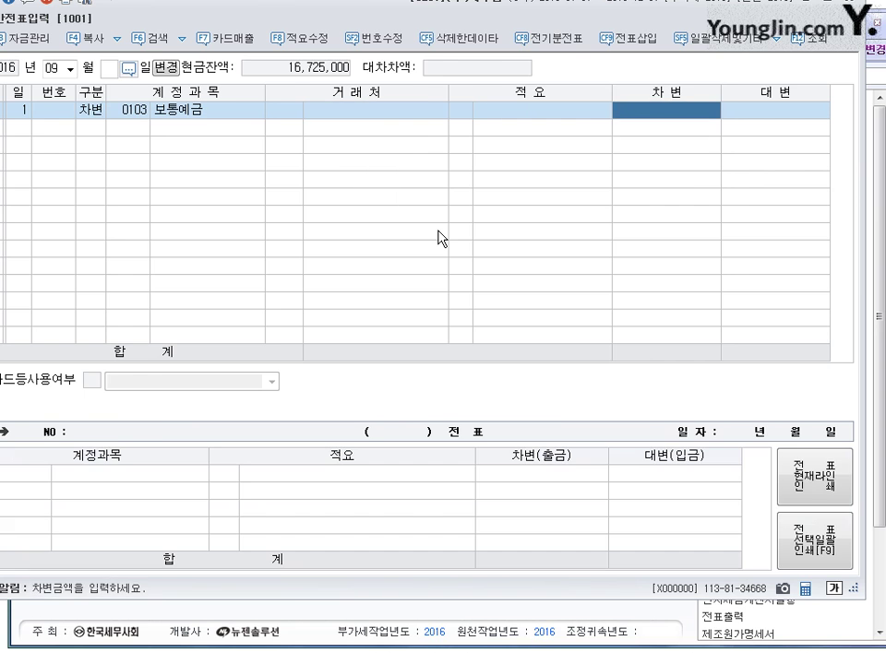
pyautogui.write('38400000')
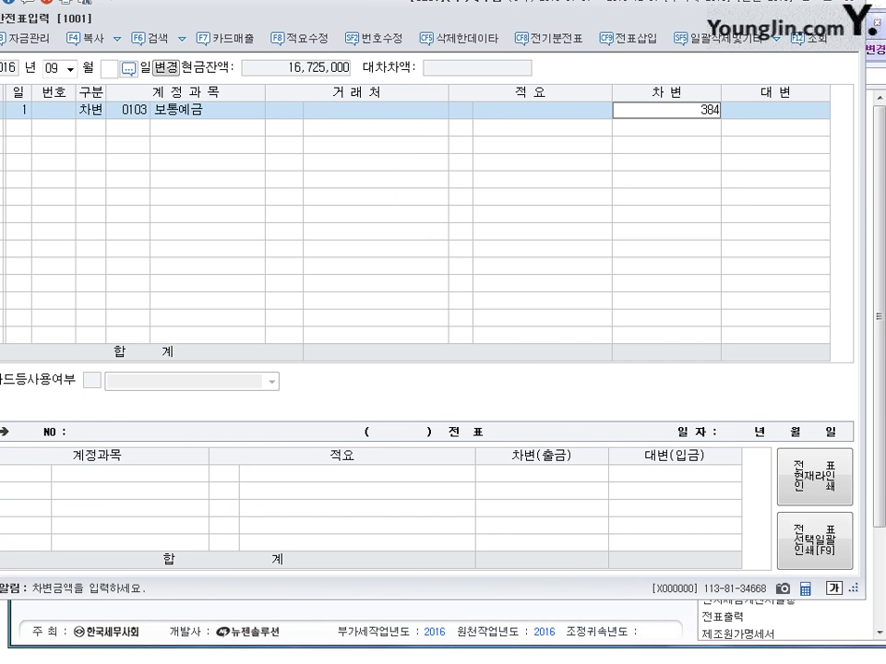
pyautogui.press('Return')
# Step: Add a debit line to the September 1 voucher for account 0381 주식할인발행차금 with an amount of 2,100,000
pyautogui.write('3')
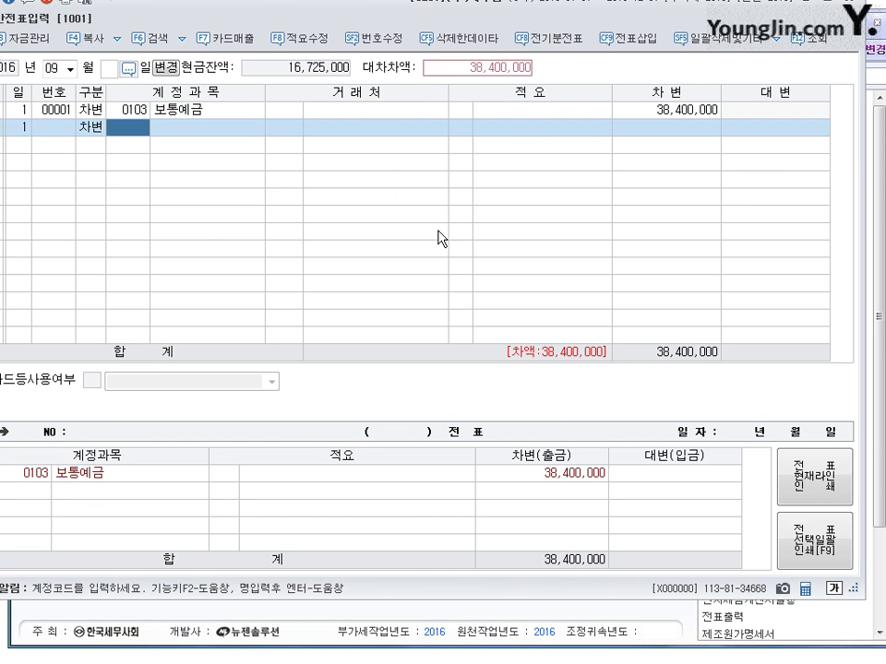
pyautogui.write('381')
pyautogui.press('Return')
pyautogui.press('Return')
pyautogui.press('Return')
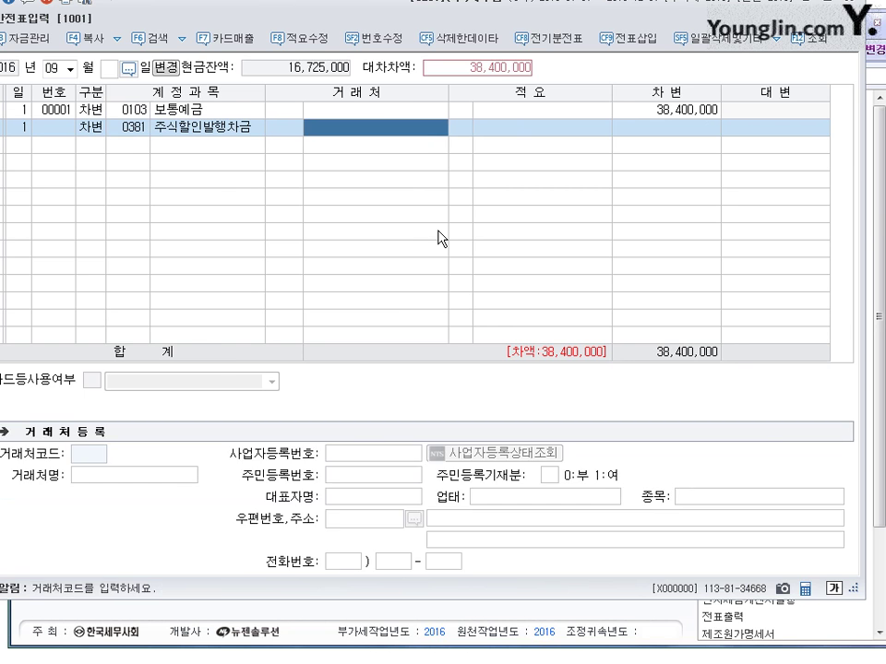
pyautogui.write('2100000')
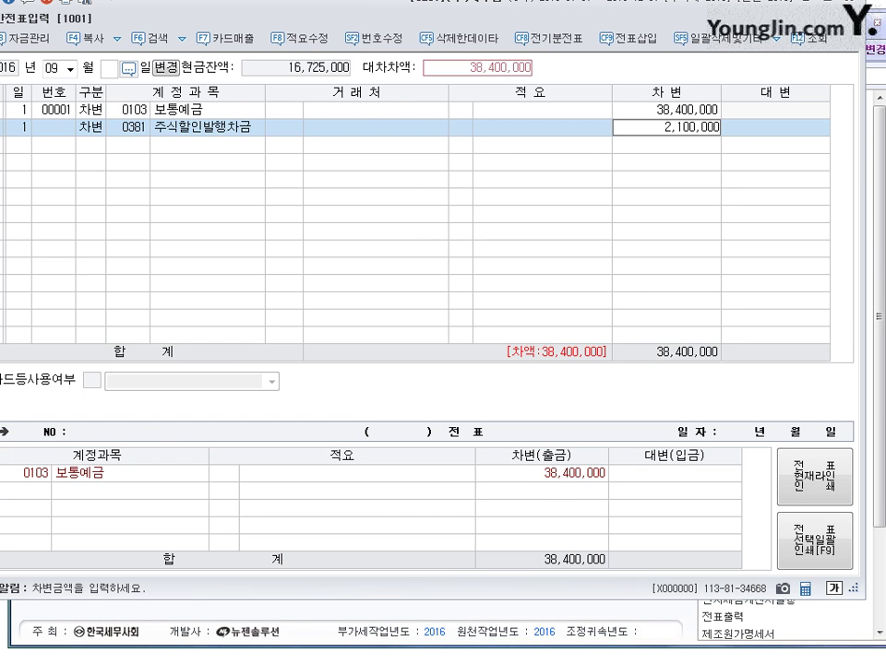
pyautogui.press('Return')
pyautogui.press('Return')
# Step: Add a credit line to the September 1 voucher for account 0331 자본금 with an amount of 40,000,000
pyautogui.write('4')
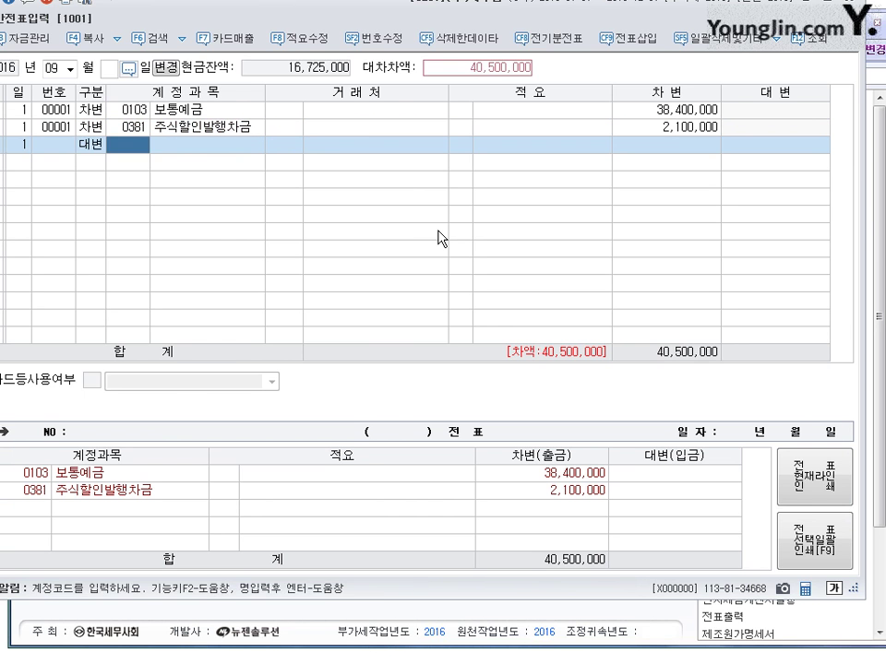
pyautogui.write('331')
pyautogui.press('Return')
pyautogui.press('Return')
pyautogui.press('Return')
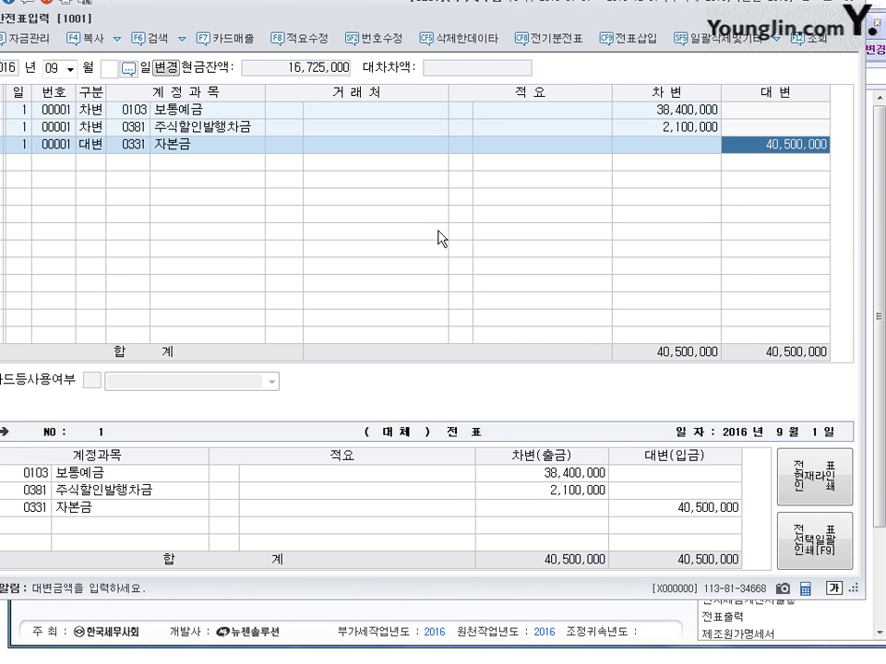
pyautogui.write('40000000')
pyautogui.press('Return')
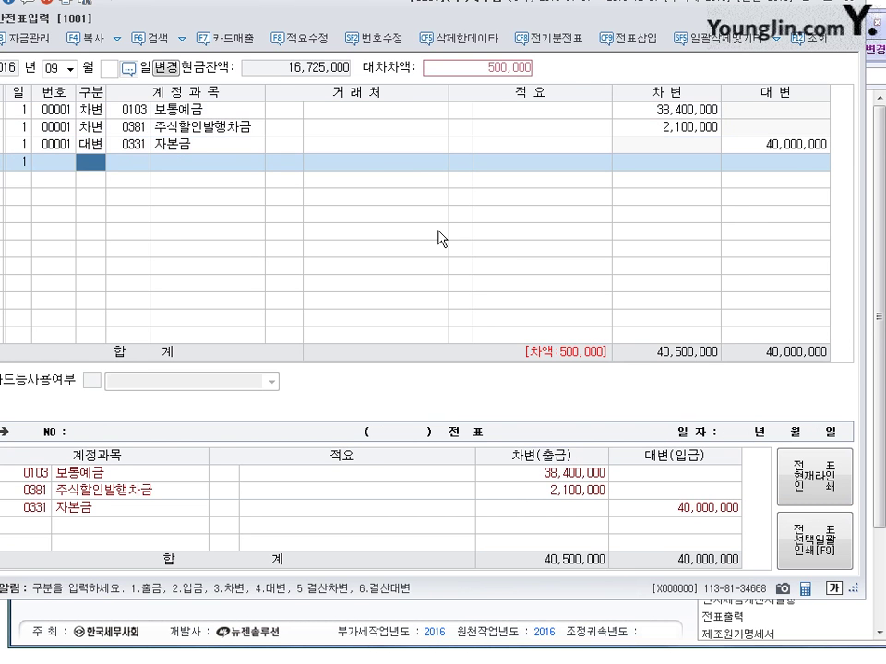
# Step: Balance the September 1 voucher with a credit line for account 0101 현금 of 500,000
pyautogui.write('4101')
pyautogui.press('Return')
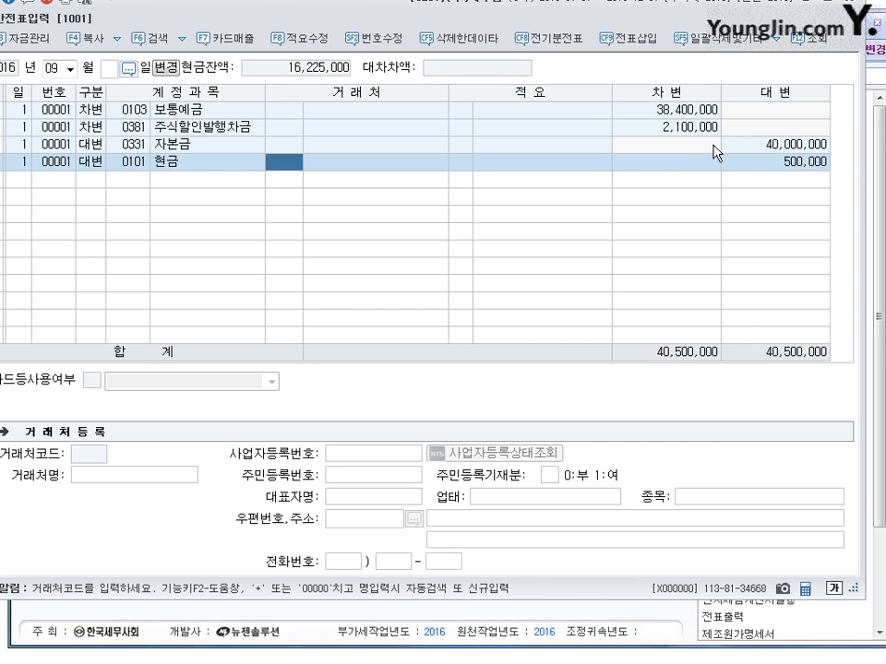
pyautogui.click(809, 151)
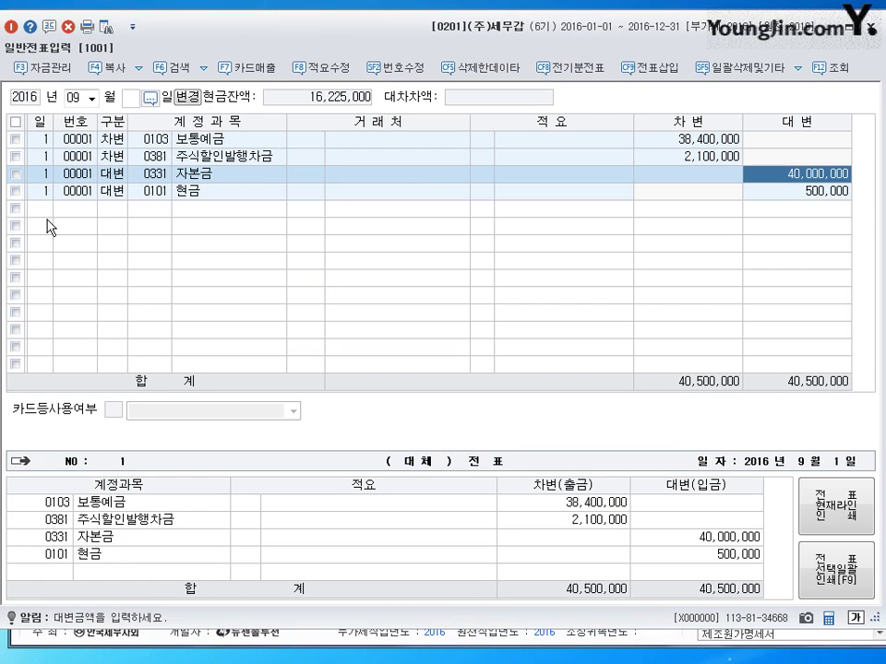
# Step: Start a new voucher line dated September 2 in the first empty row
pyautogui.click(48, 208)
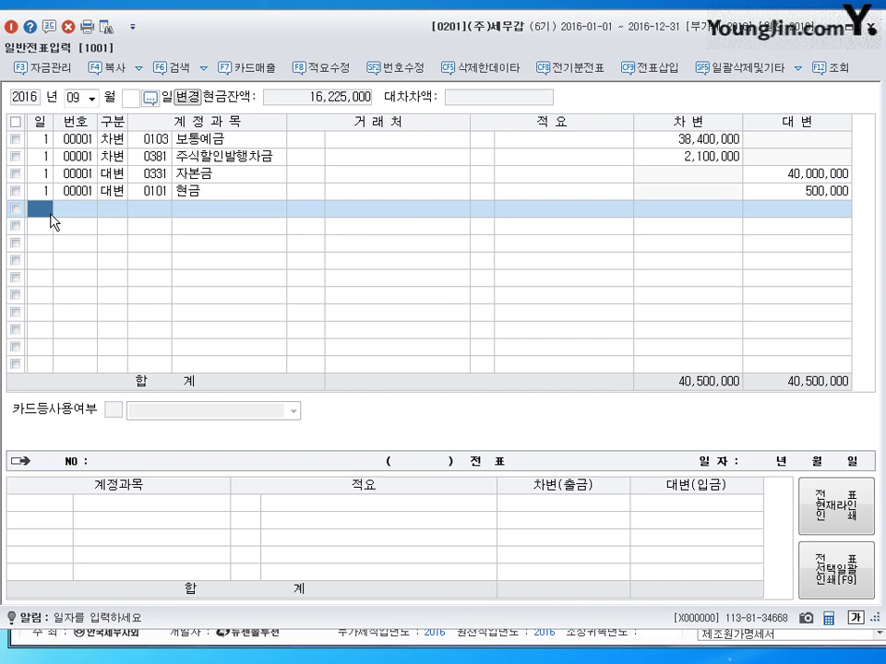
pyautogui.write('2')
pyautogui.press('Return')
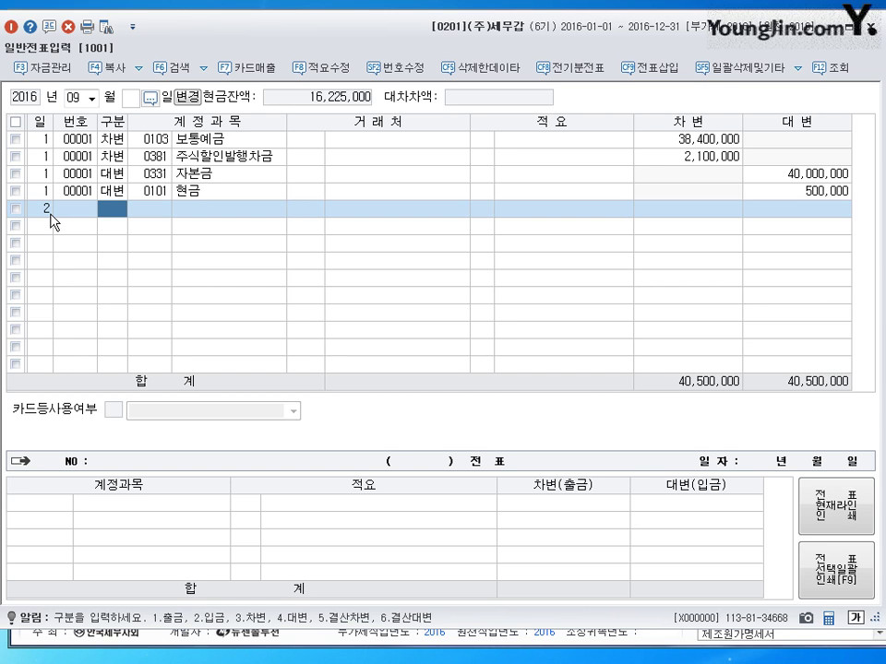
pyautogui.write('3102')
pyautogui.press('Return')
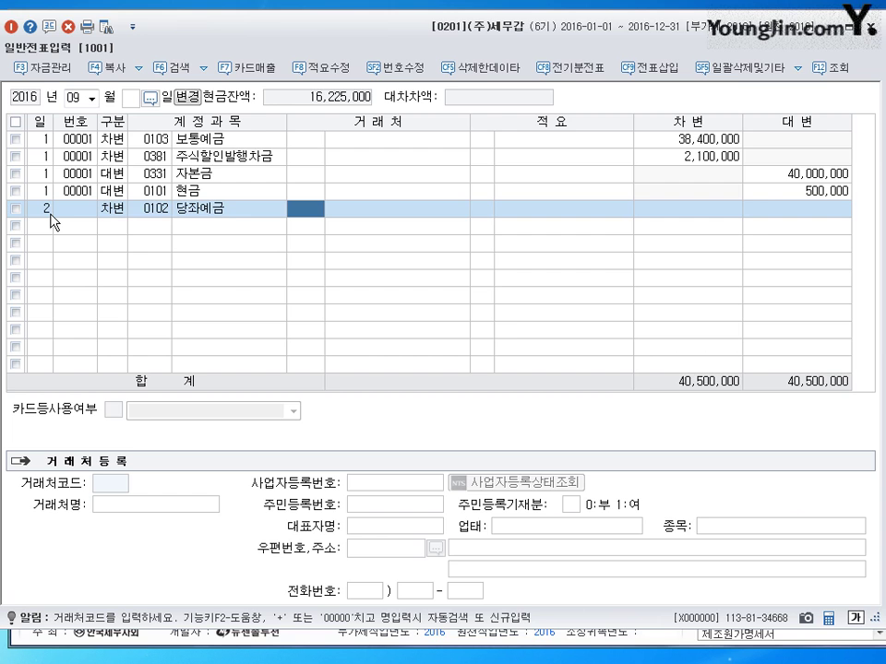
pyautogui.press('Left')
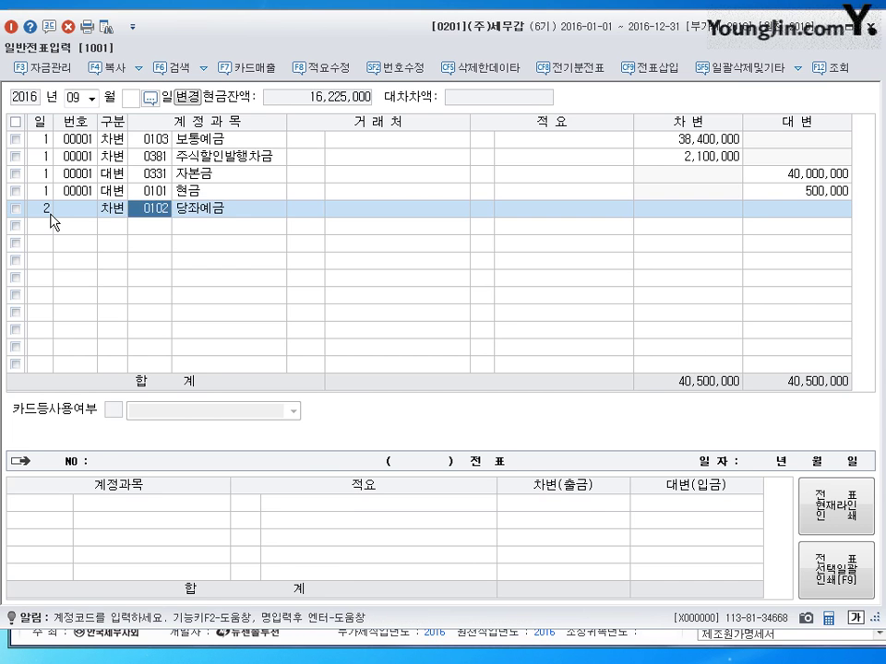
pyautogui.press('Left')
# Step: Make the September 2 line a debit to account 0103 보통예금 with an amount of 4,500,000
pyautogui.write('3103')
pyautogui.press('Return')
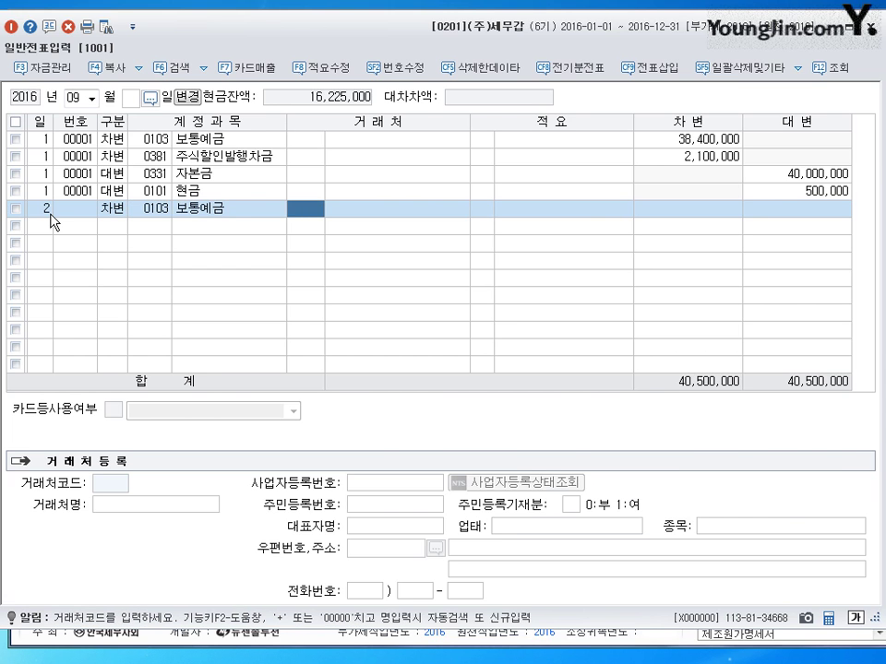
pyautogui.press('Return')
pyautogui.press('Return')
pyautogui.press('Return')
pyautogui.press('Return')
pyautogui.write('4500000')
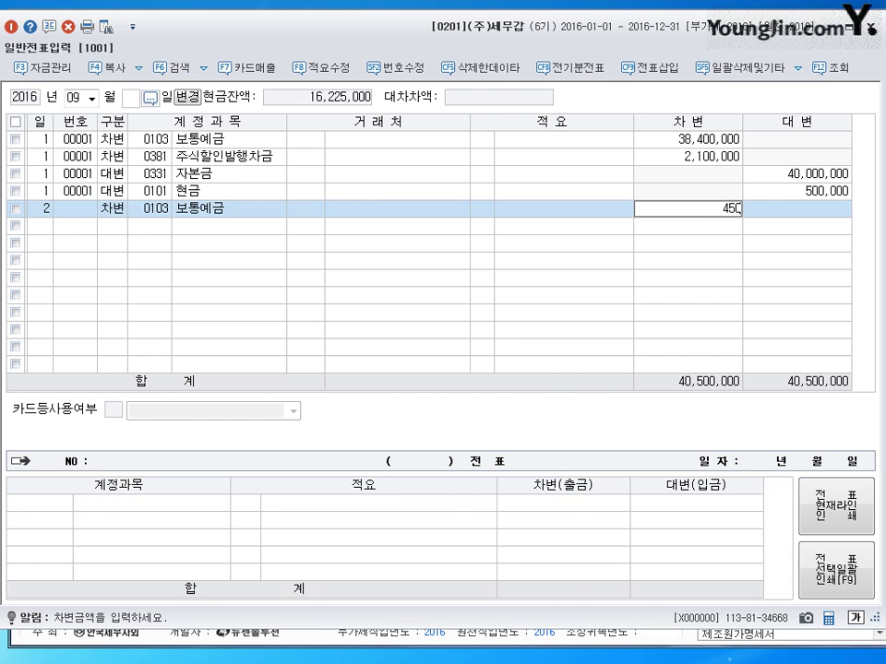
pyautogui.press('Return')
# Step: Add a debit line to the September 2 voucher for account 0341 주식발행초과금 with an amount of 200,000
pyautogui.write('3')
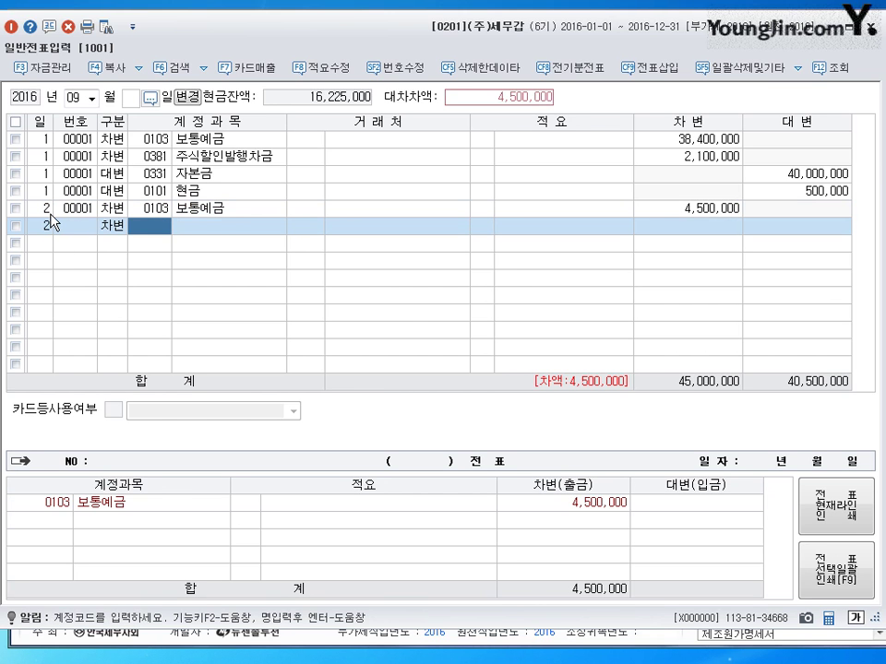
pyautogui.write('41')
pyautogui.press('Return')
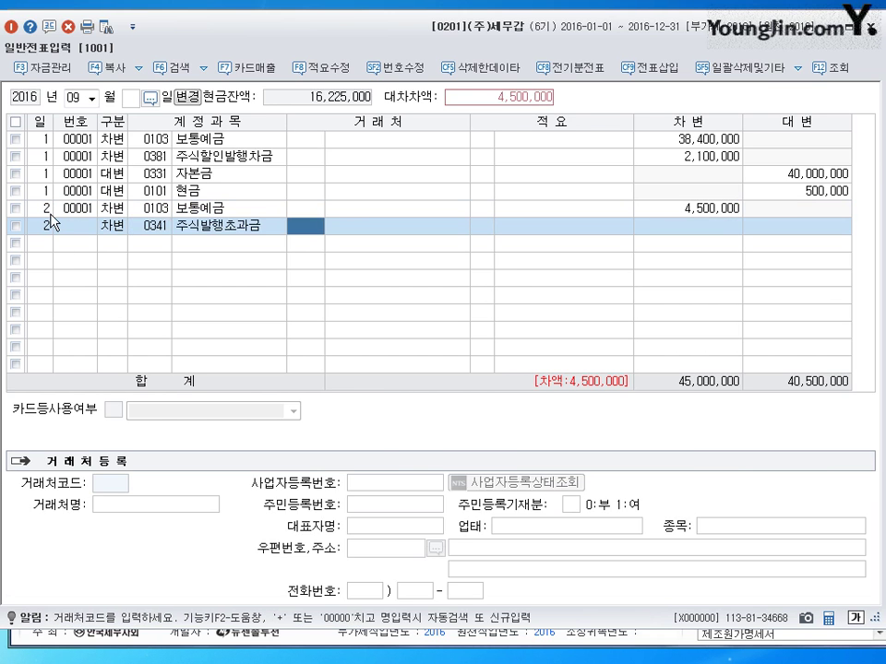
pyautogui.press('Return')
pyautogui.press('Return')
pyautogui.press('Return')
pyautogui.write('2000000')
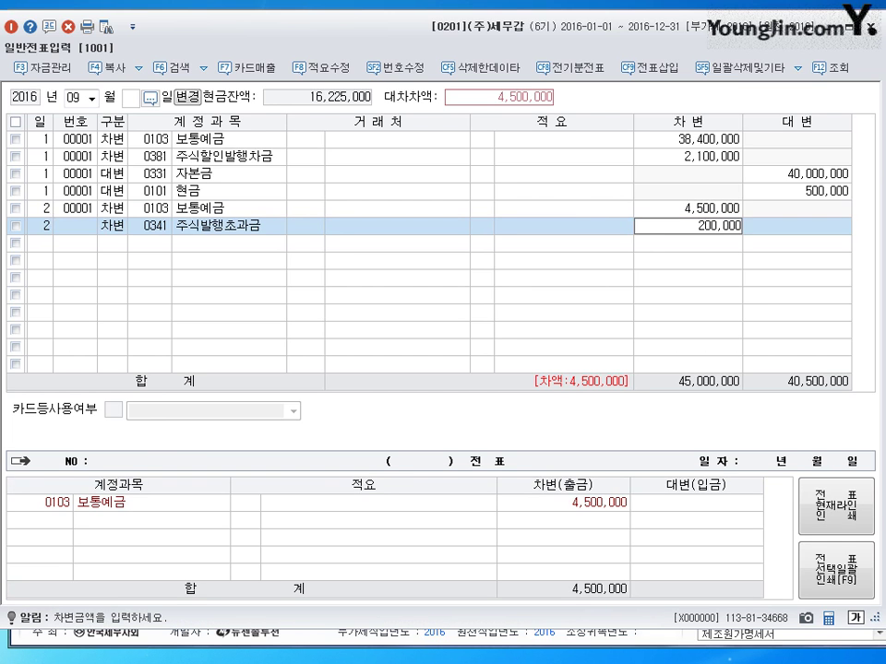
pyautogui.press('Return')
# Step: Add a debit line to the September 2 voucher for account 0381 주식할인발행차금 with an amount of 450,000
pyautogui.write('3')
pyautogui.press('Return')
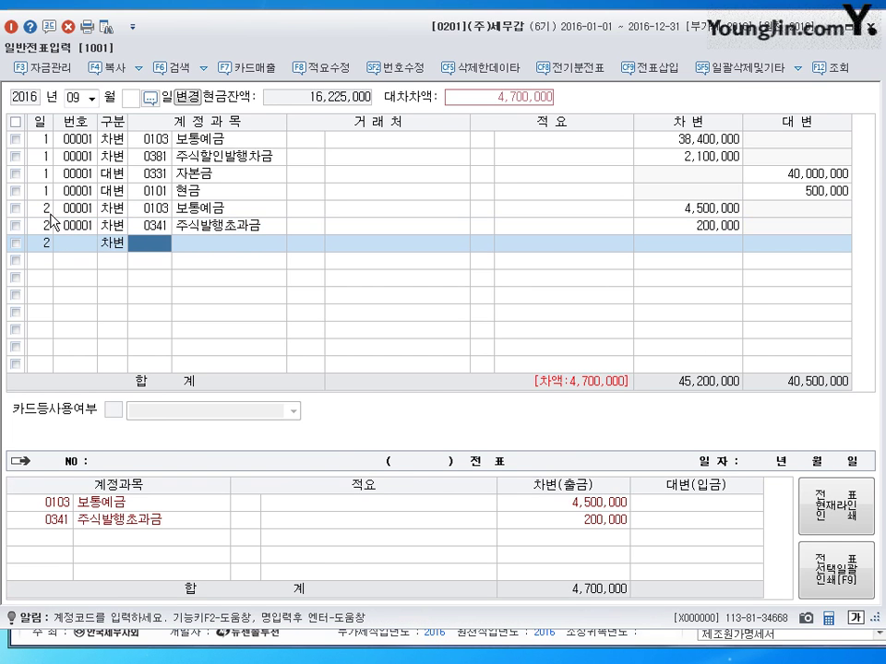
pyautogui.write('381')
pyautogui.press('Return')
pyautogui.press('Return')
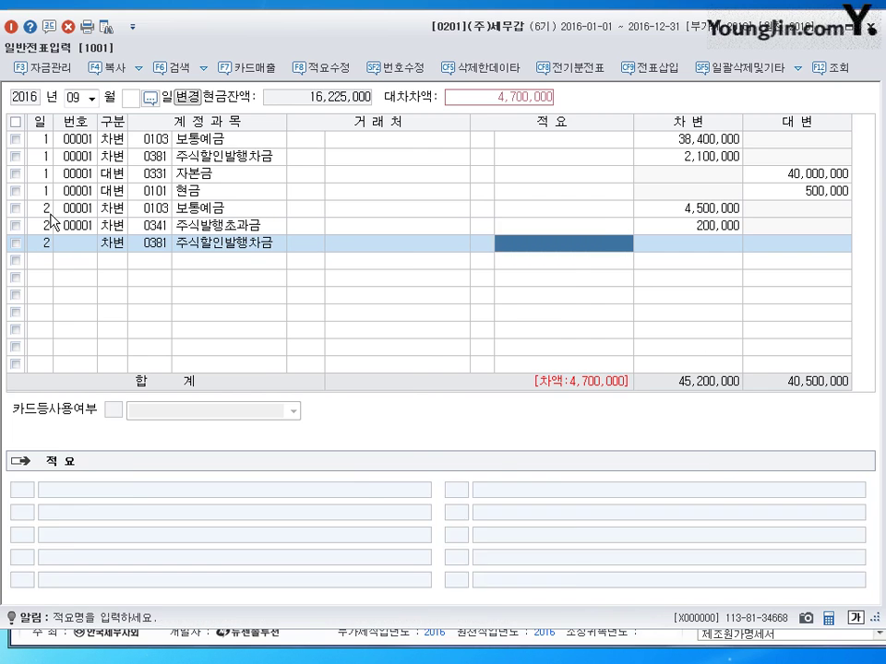
pyautogui.press('Return')
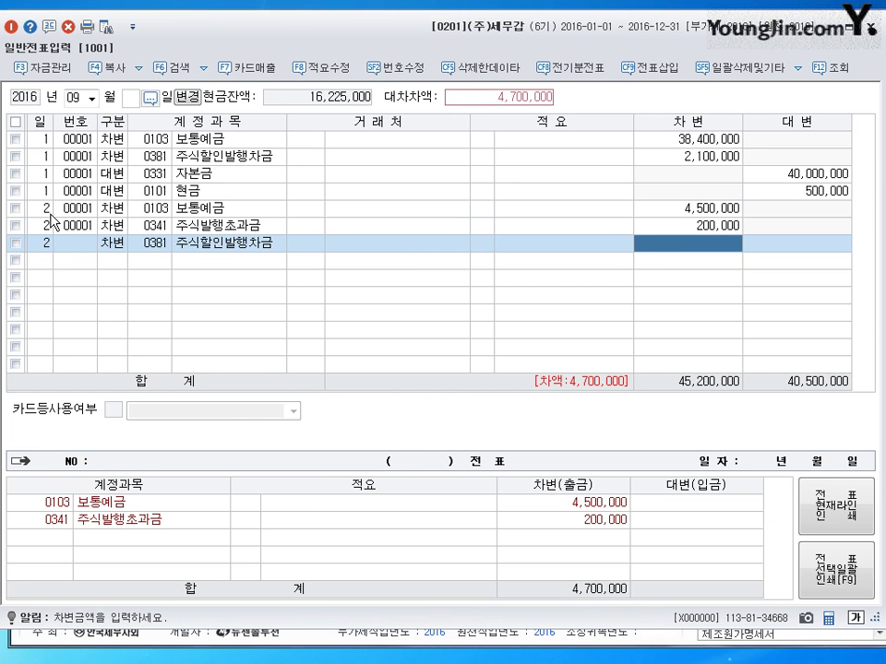
pyautogui.write('4500000')
pyautogui.press('Return')
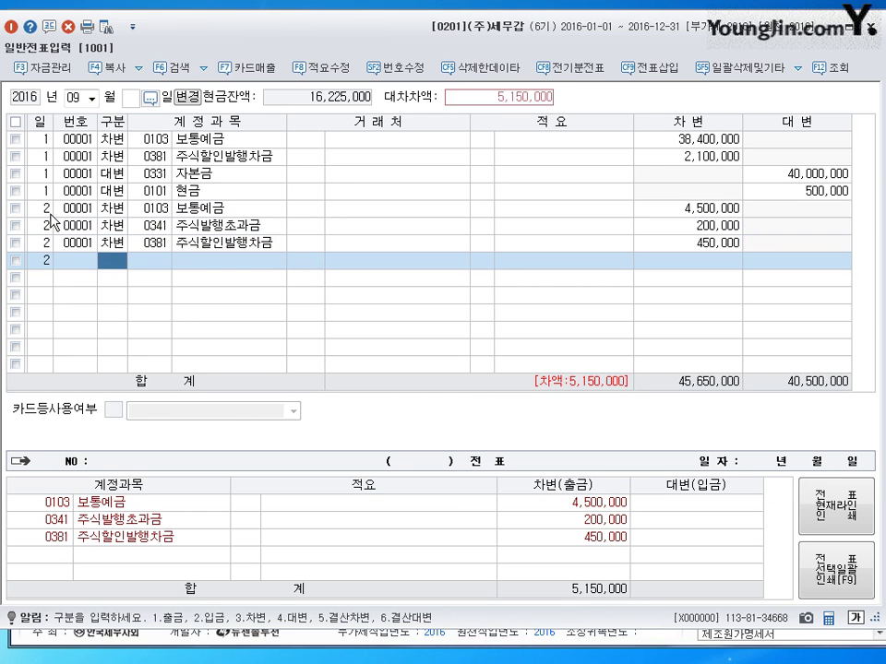
# Step: Add a credit line to the September 2 voucher for account 0331 자본금 with an amount of 5,000,000
pyautogui.write('4')
pyautogui.press('Return')
pyautogui.write('331')
pyautogui.press('Return')
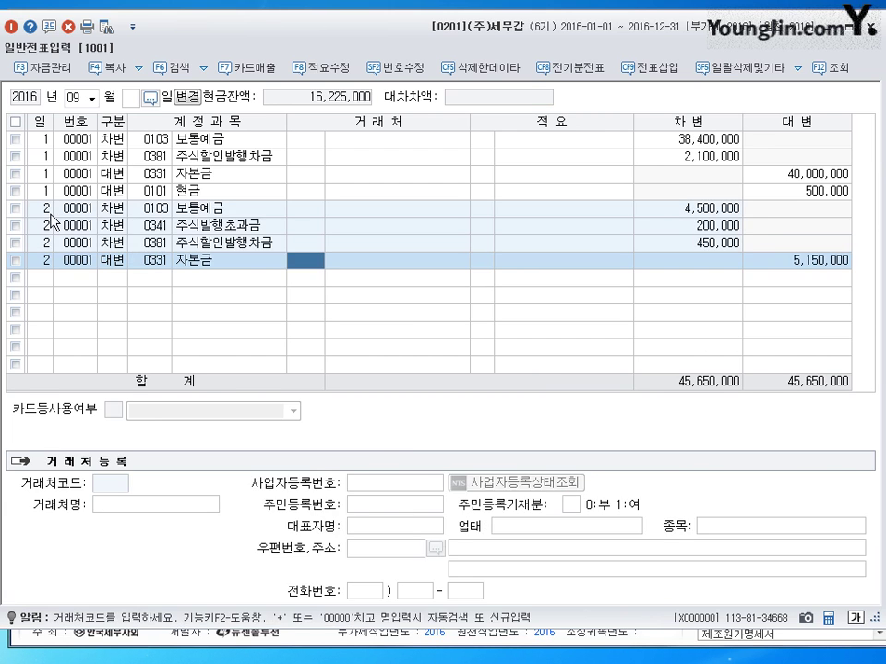
pyautogui.press('Return')
pyautogui.press('Return')
pyautogui.write('5000000')
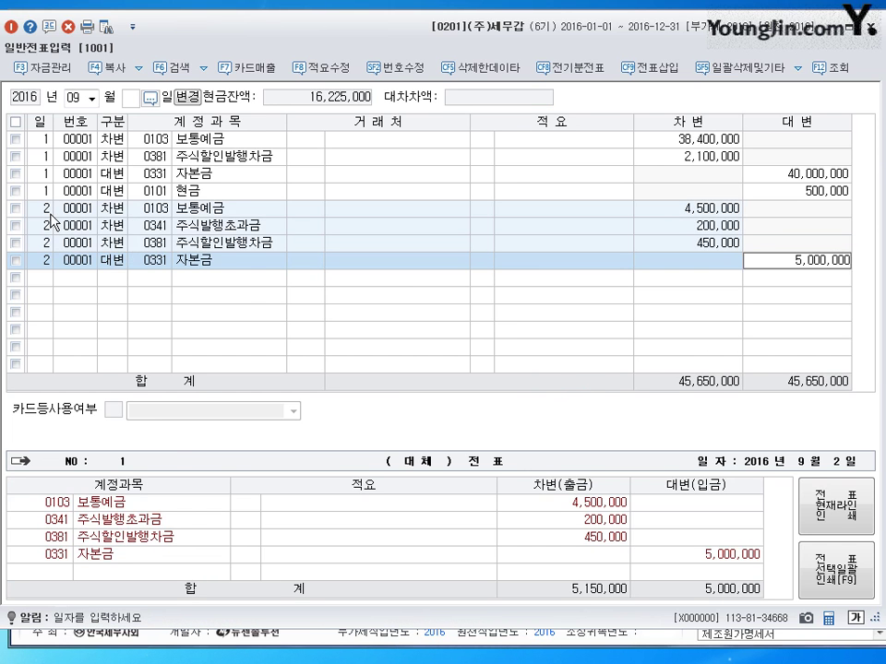
pyautogui.press('Return')
# Step: Balance the September 2 voucher with a credit line for account 0101 현금 of 150,000
pyautogui.write('4')
pyautogui.press('Return')
pyautogui.write('101')
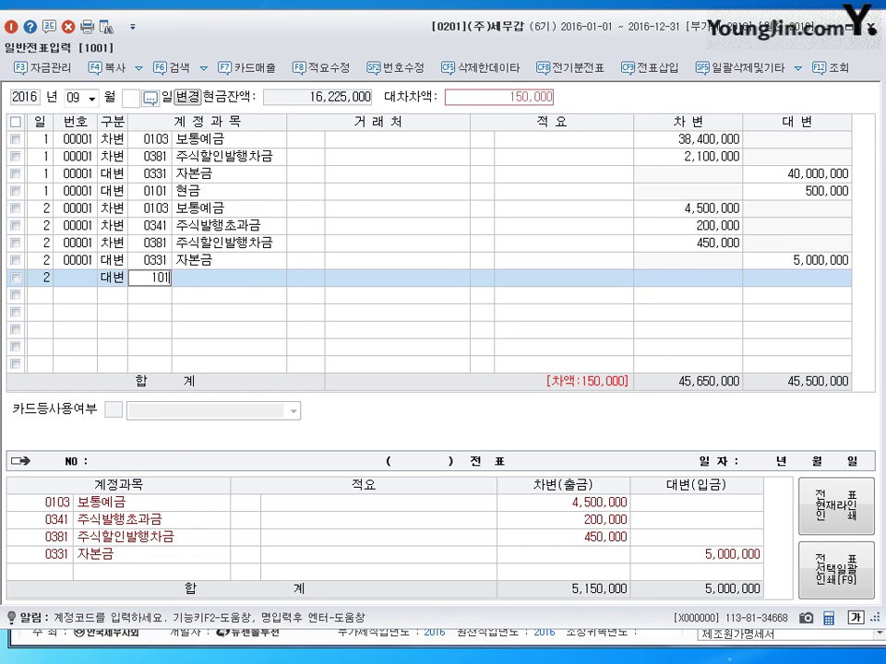
pyautogui.press('Return')
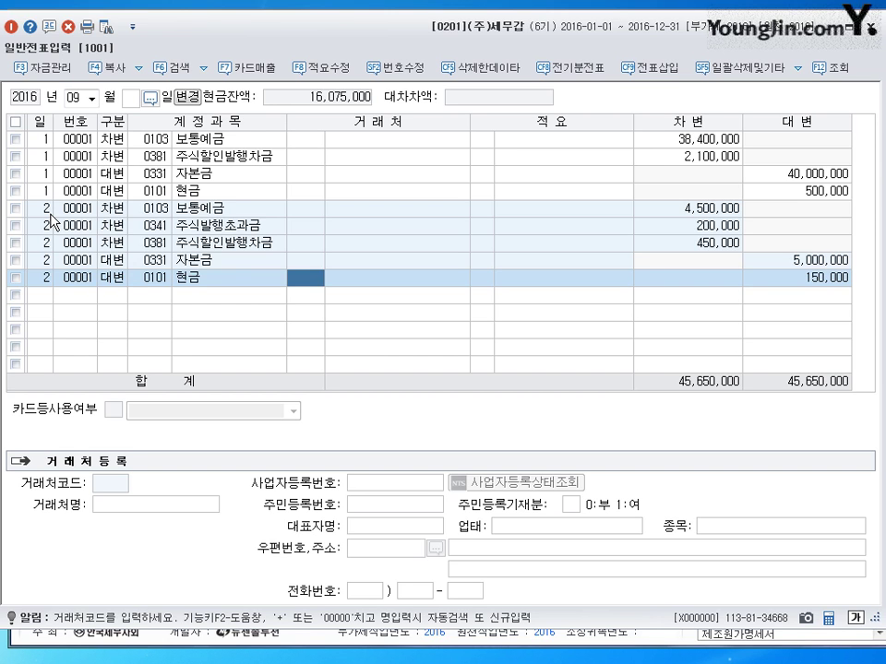
pyautogui.press('Return')
pyautogui.press('Return')
pyautogui.press('Return')
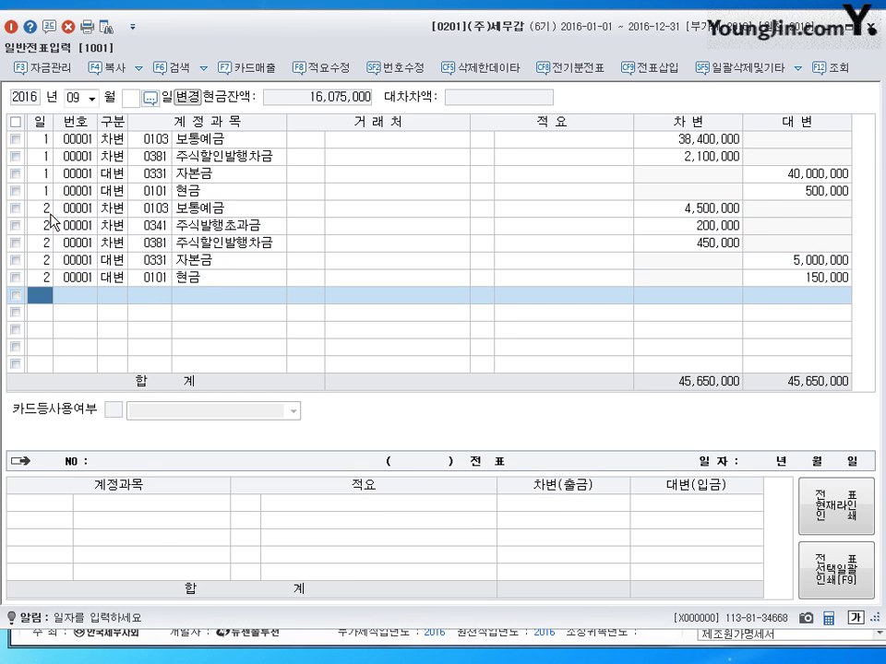
# Step: Enter a debit line dated September 3 for account 0102 당좌예금 with an amount of 80,000,000
pyautogui.write('3')
pyautogui.press('Return')
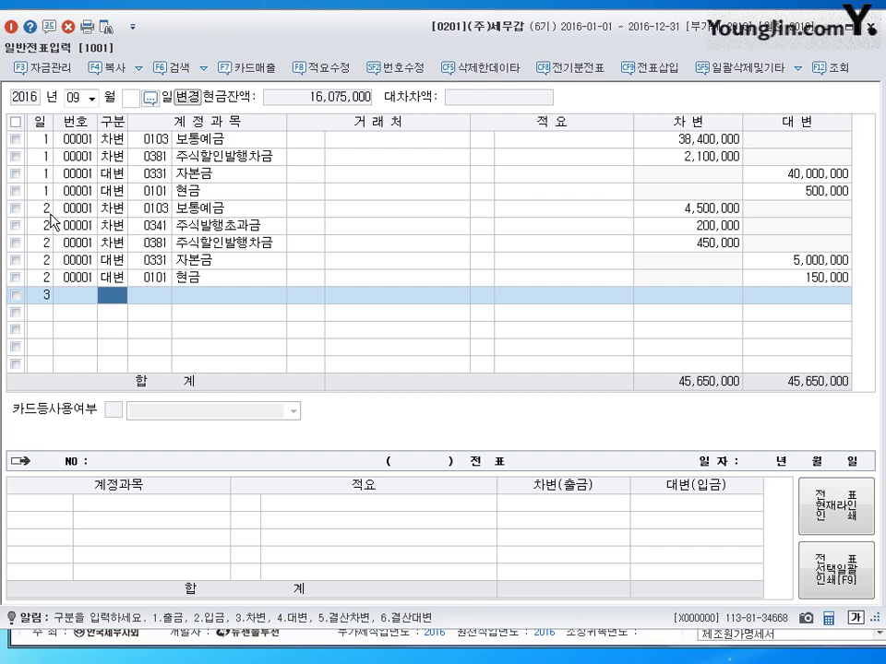
pyautogui.write('3')
pyautogui.write('102')
pyautogui.press('Return')
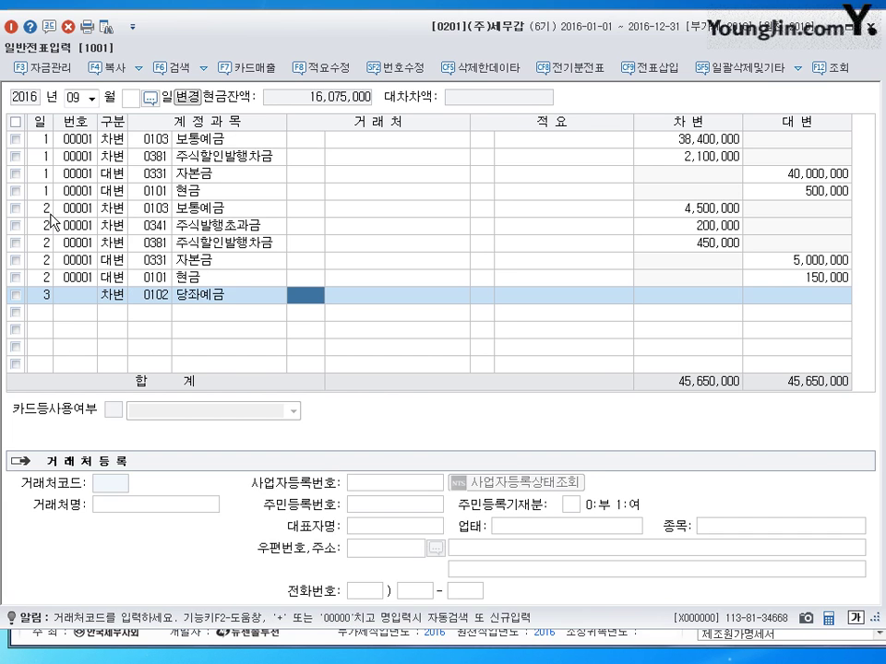
pyautogui.press('Return')
pyautogui.press('Return')
pyautogui.write('80000000')
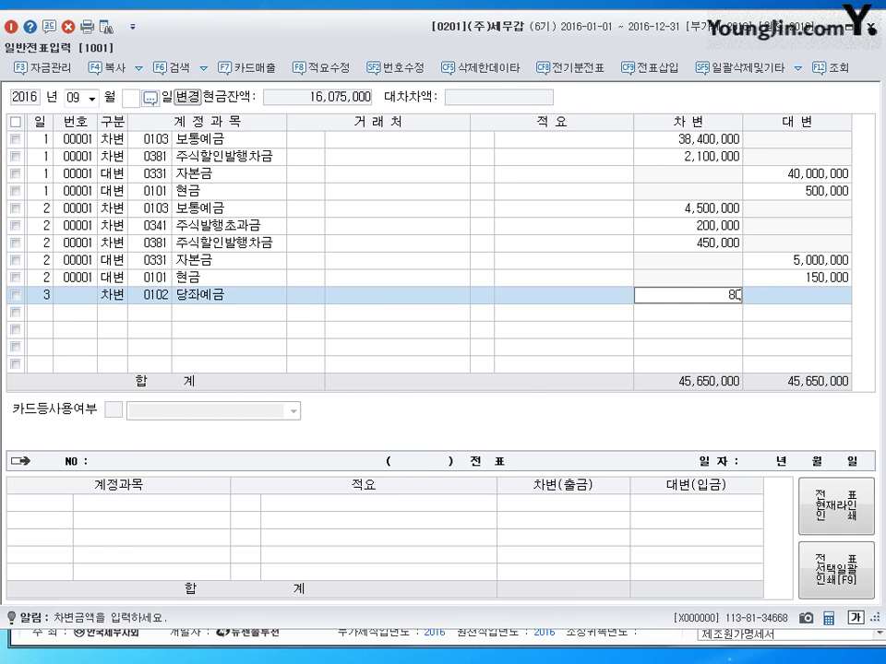
pyautogui.press('Return')
pyautogui.write('3')
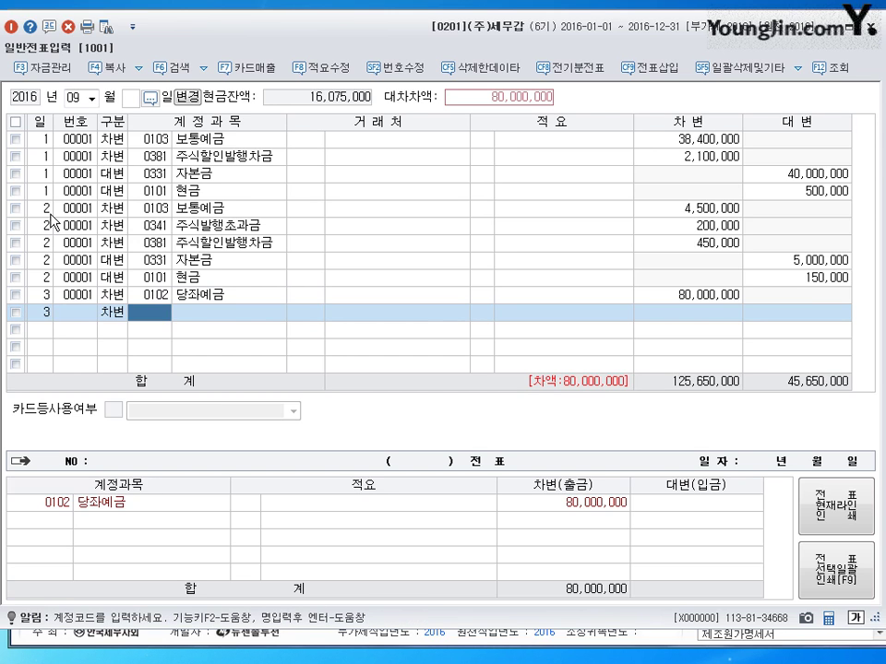
pyautogui.write('4331')
pyautogui.press('Return')
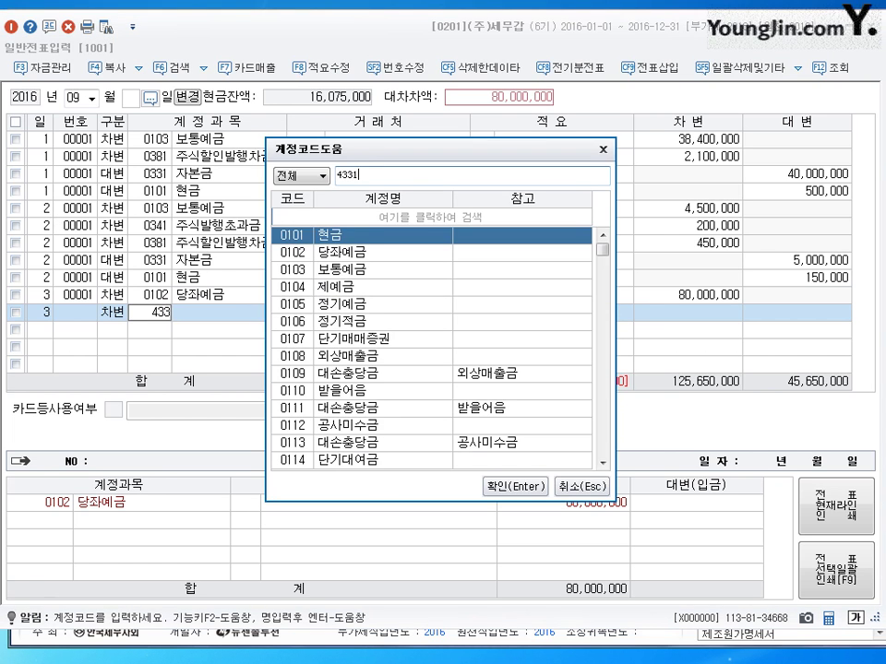
pyautogui.press('Escape')
pyautogui.press('Left')
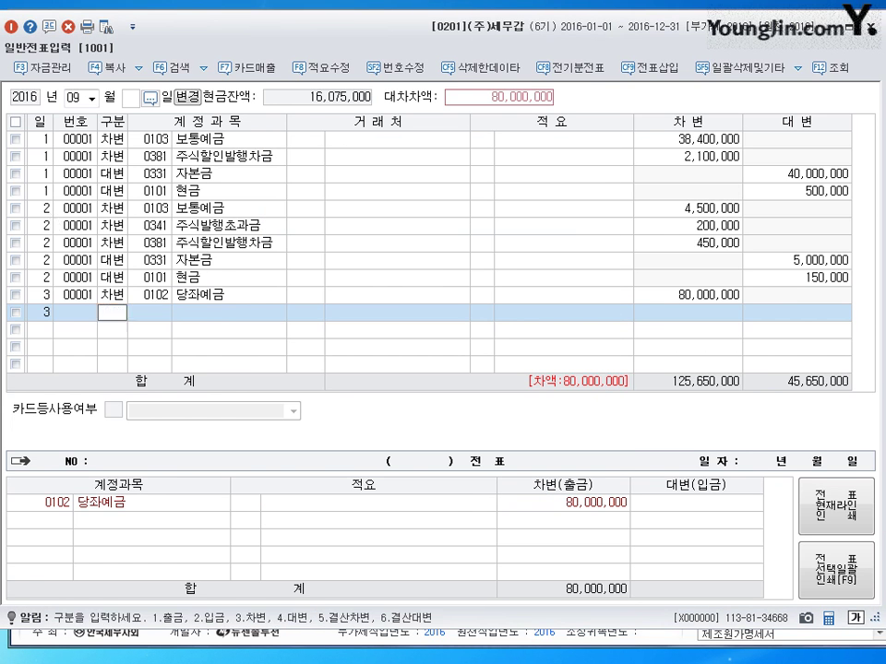
# Step: Add a credit line to the September 3 voucher for account 0331 자본금 with an amount of 50,000,000
pyautogui.write('4331')
pyautogui.press('Return')
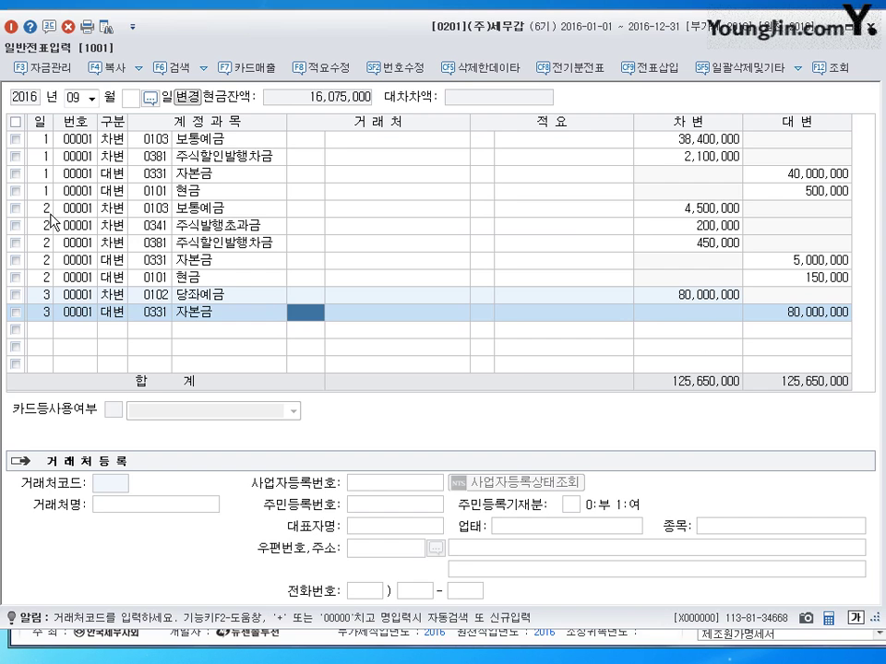
pyautogui.press('Return')
pyautogui.press('Return')
pyautogui.press('Return')
pyautogui.write('50000000')
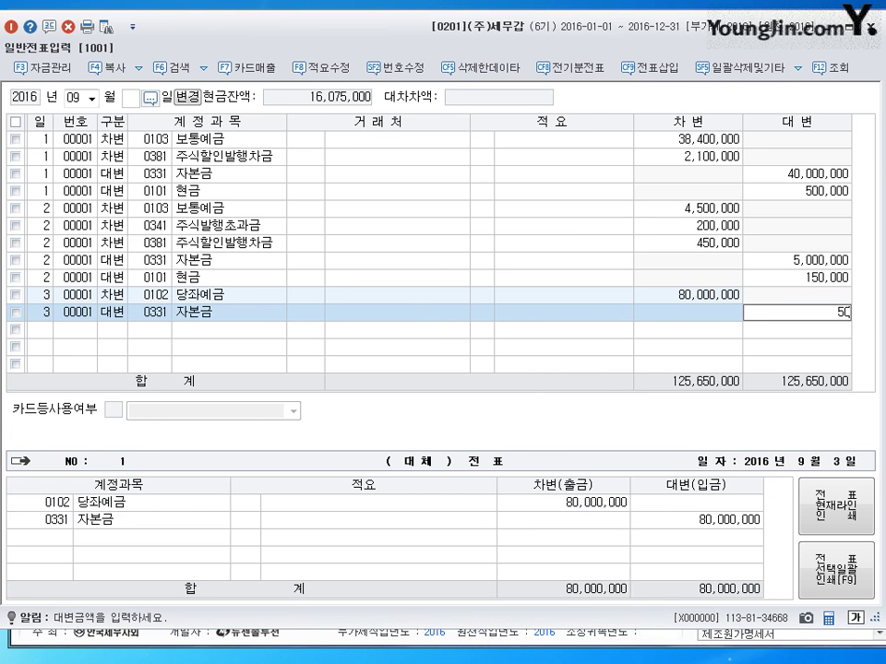
pyautogui.press('Return')
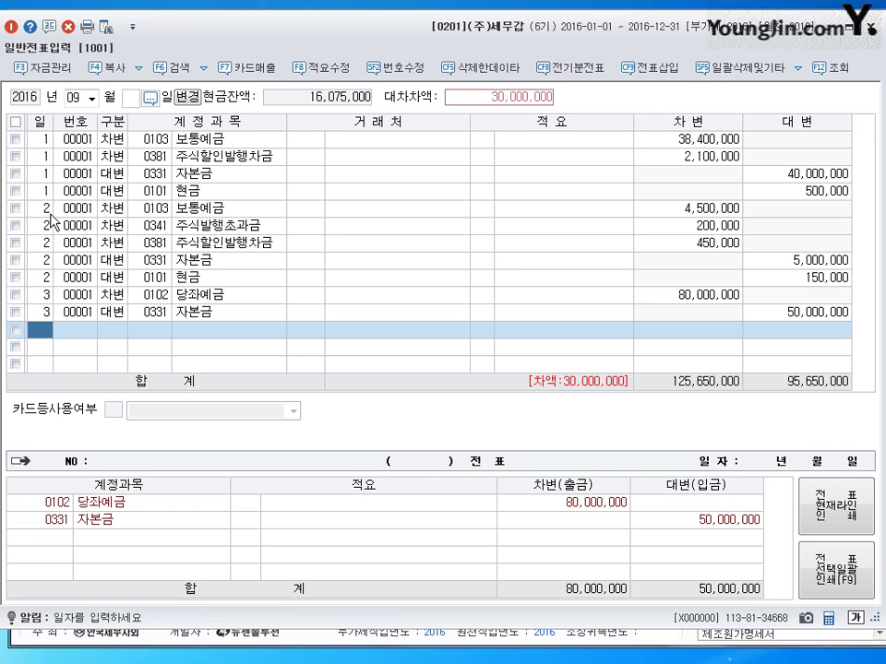
# Step: Add a credit line to the September 3 voucher for account 0381 주식할인발행차금 with an amount of 750,000
pyautogui.write('4')
pyautogui.press('BackSpace')
pyautogui.write('3')
pyautogui.press('Return')
pyautogui.write('4')
pyautogui.press('Return')
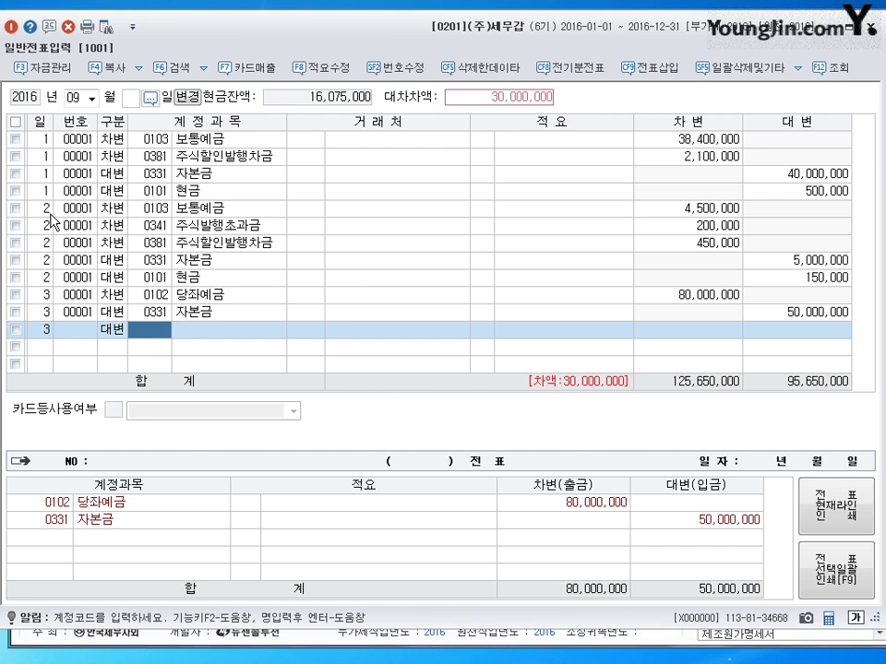
pyautogui.write('381')
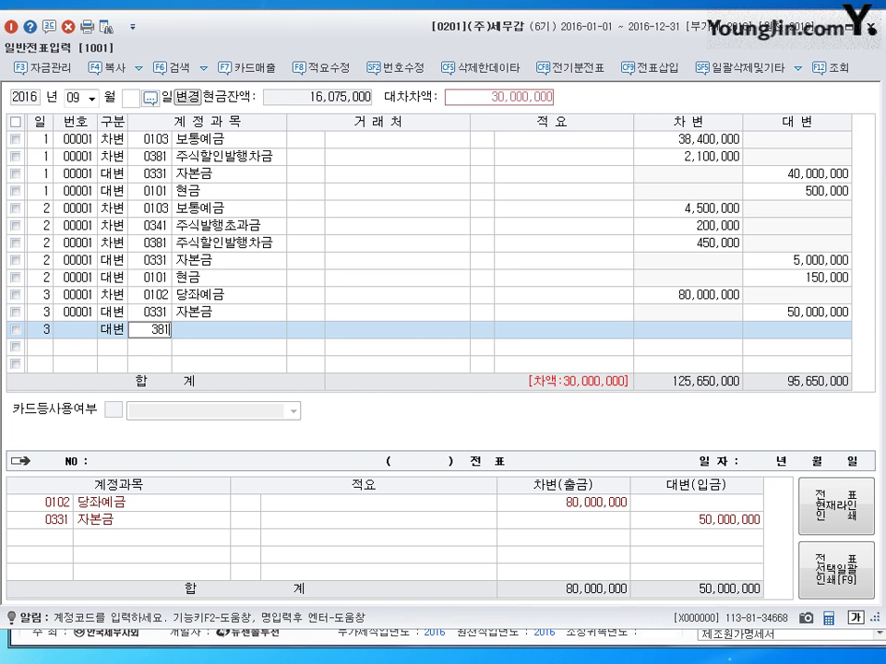
pyautogui.press('Return')
pyautogui.press('Return')
pyautogui.press('Return')
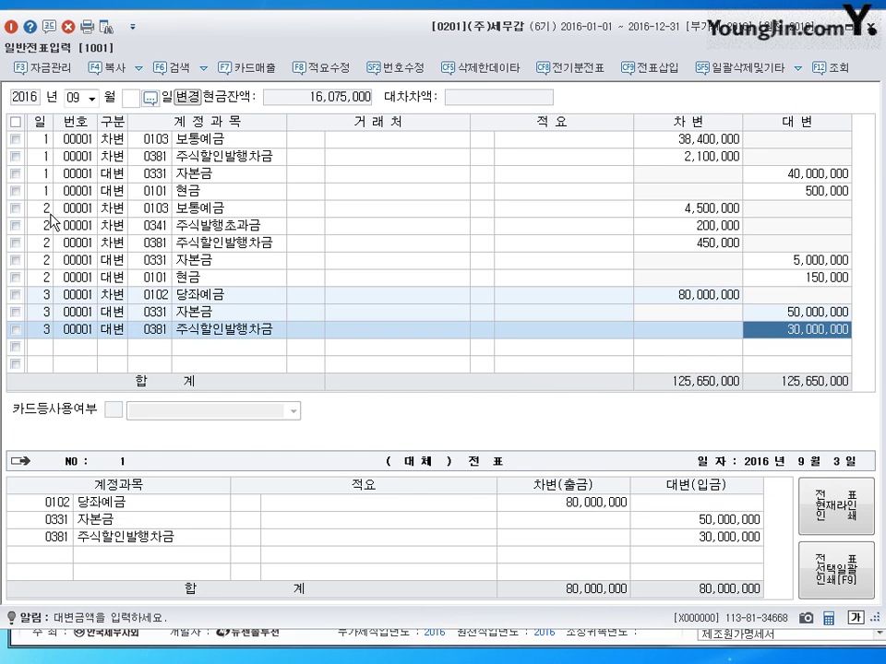
pyautogui.write('75')
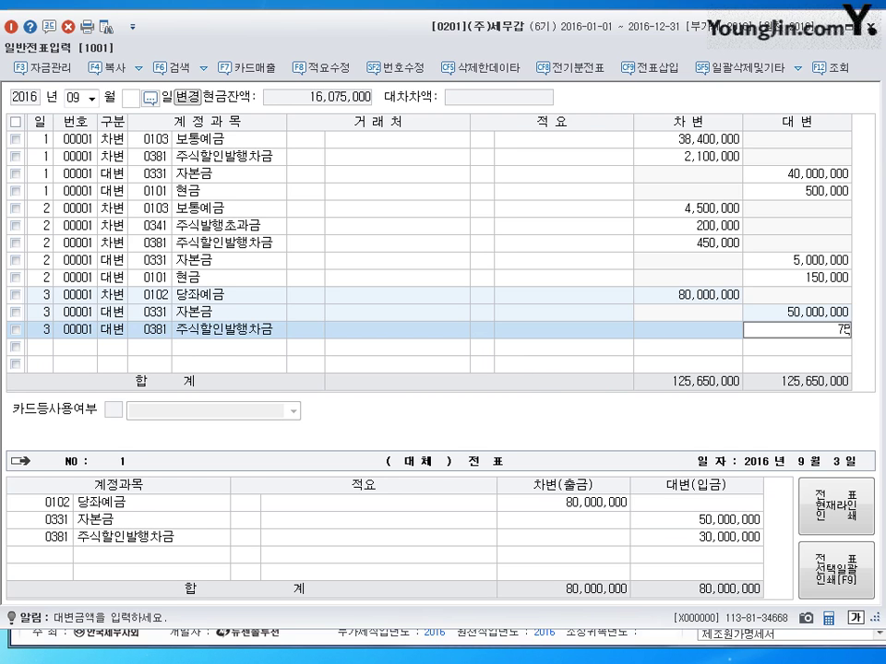
pyautogui.write('0')
pyautogui.press('Return')
# Step: Add a credit line to the September 3 voucher for account 0341 주식발행초과금 with an amount of 29,000,000
pyautogui.write('4')
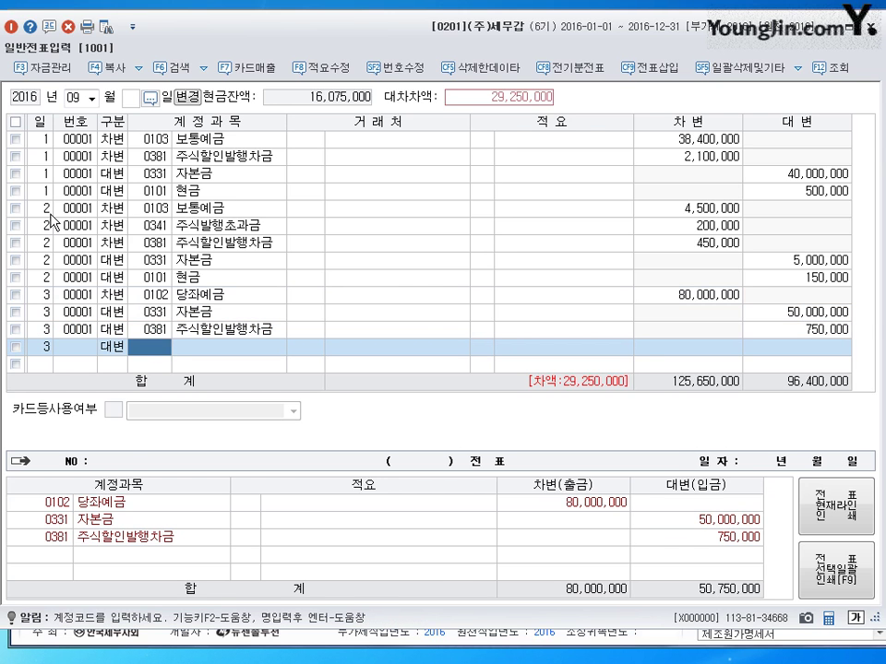
pyautogui.write('341')
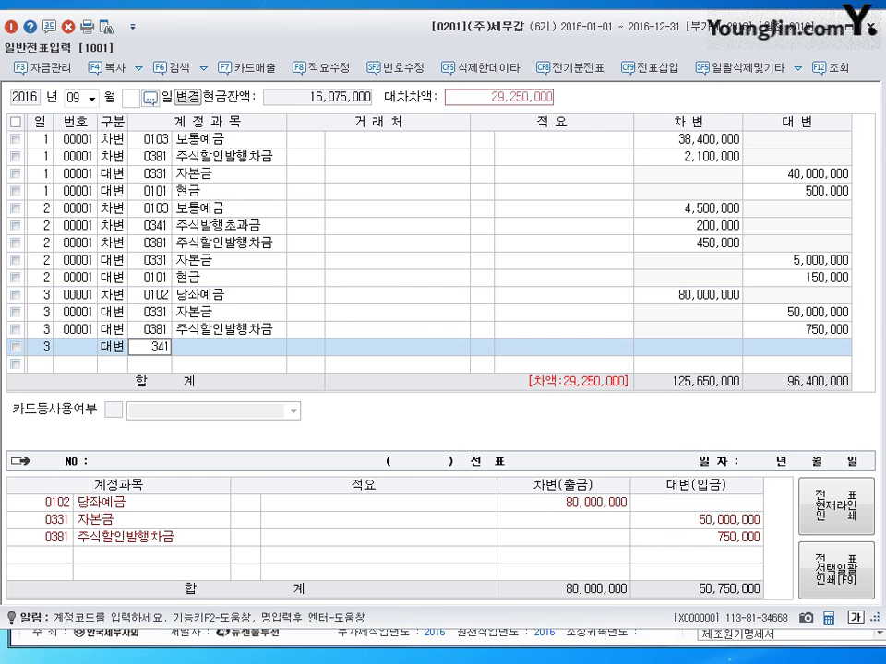
pyautogui.press('Return')
pyautogui.press('Return')
pyautogui.press('Return')
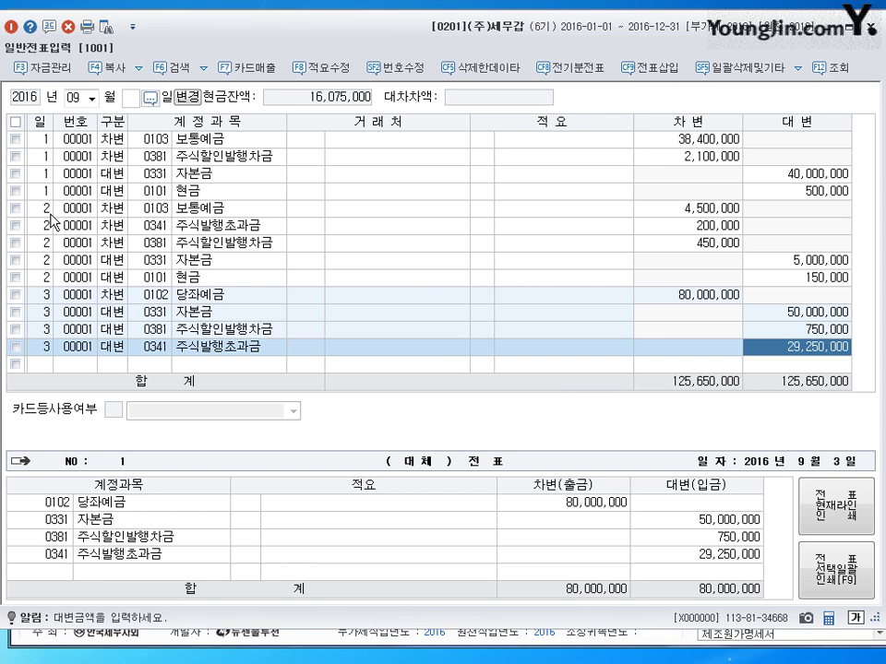
pyautogui.write('29000000')
pyautogui.press('Return')
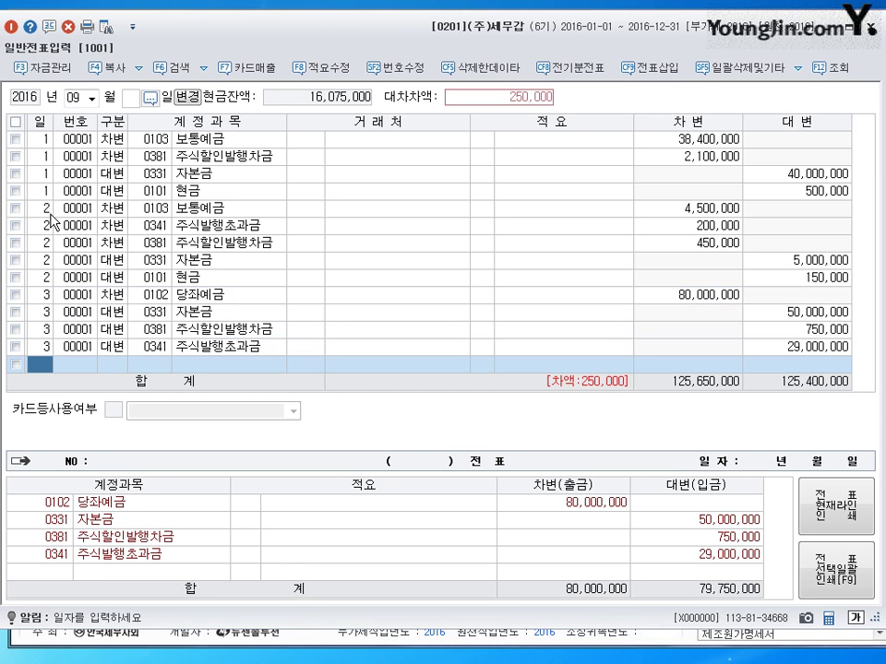
# Step: Balance the September 3 voucher with a credit line for account 0101 현금 of 250,000
pyautogui.write('3')
pyautogui.press('Return')
pyautogui.write('4')
pyautogui.press('Return')
pyautogui.write('101')
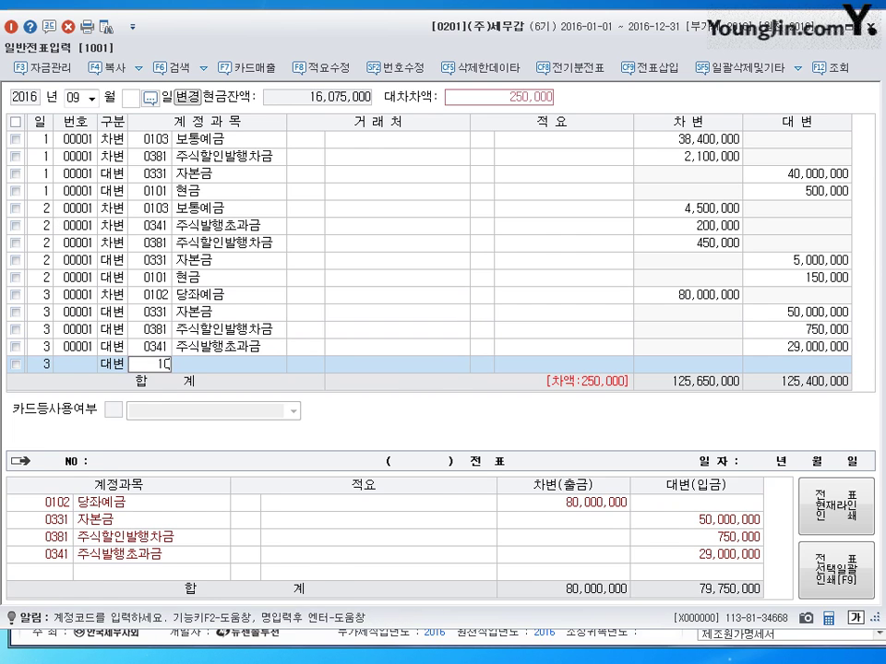
pyautogui.press('Return')
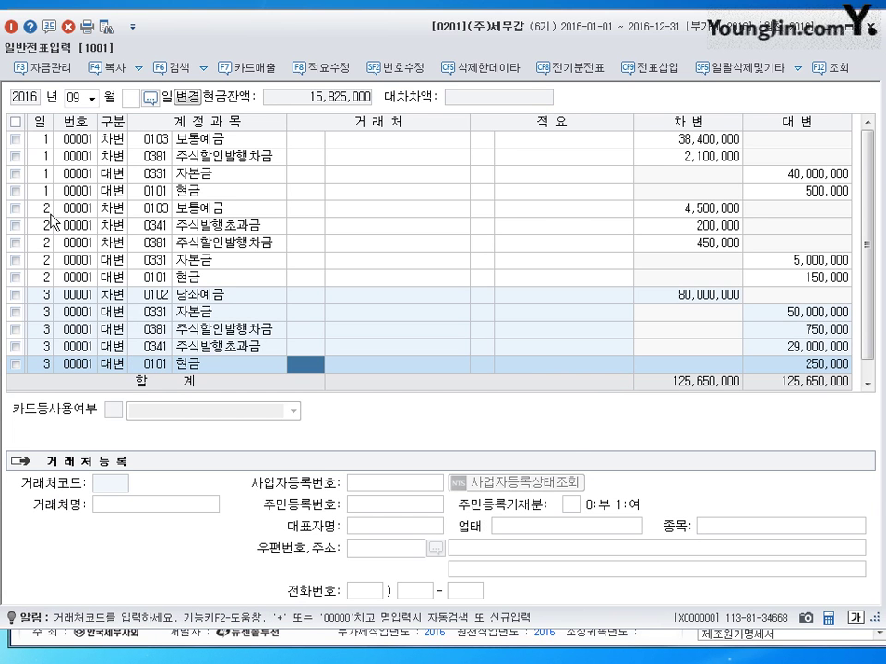
pyautogui.press('Return')
pyautogui.press('Return')
pyautogui.press('Return')
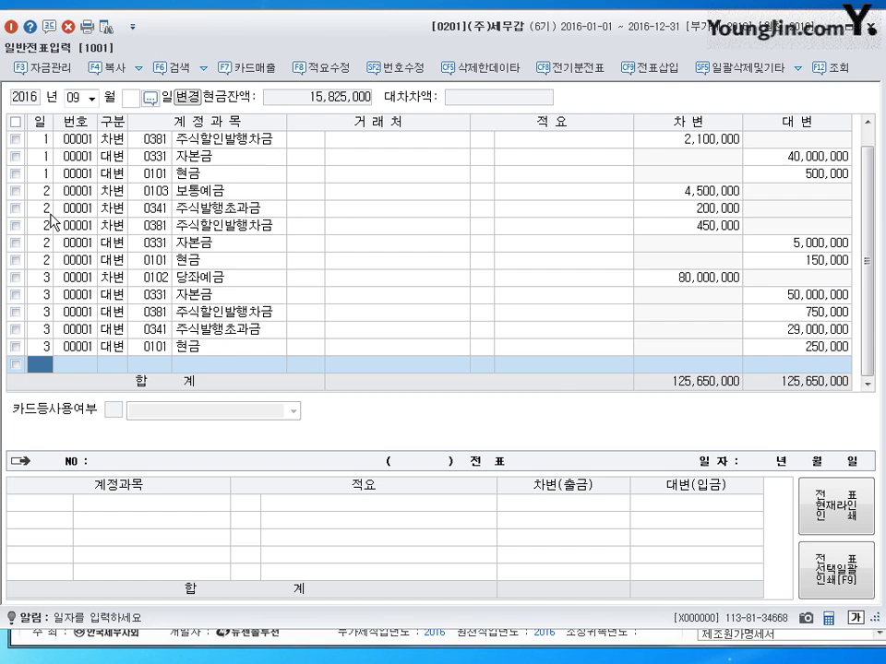
# Step: Enter a debit line dated September 4 for account 0331 자본금 with an amount of 20,000,000
pyautogui.write('4')
pyautogui.press('Return')
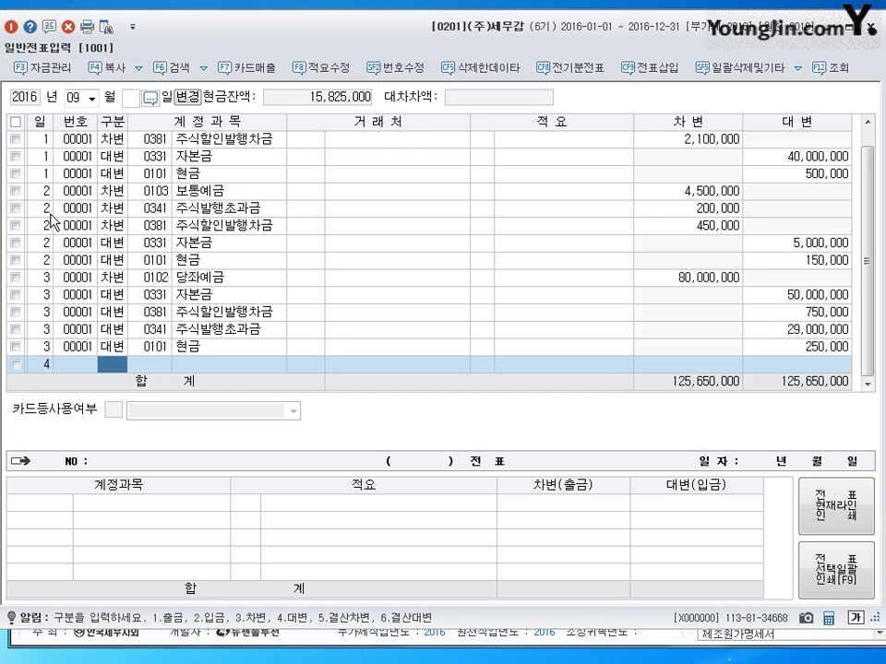
pyautogui.write('3')
pyautogui.press('Return')
pyautogui.write('331')
pyautogui.press('Return')
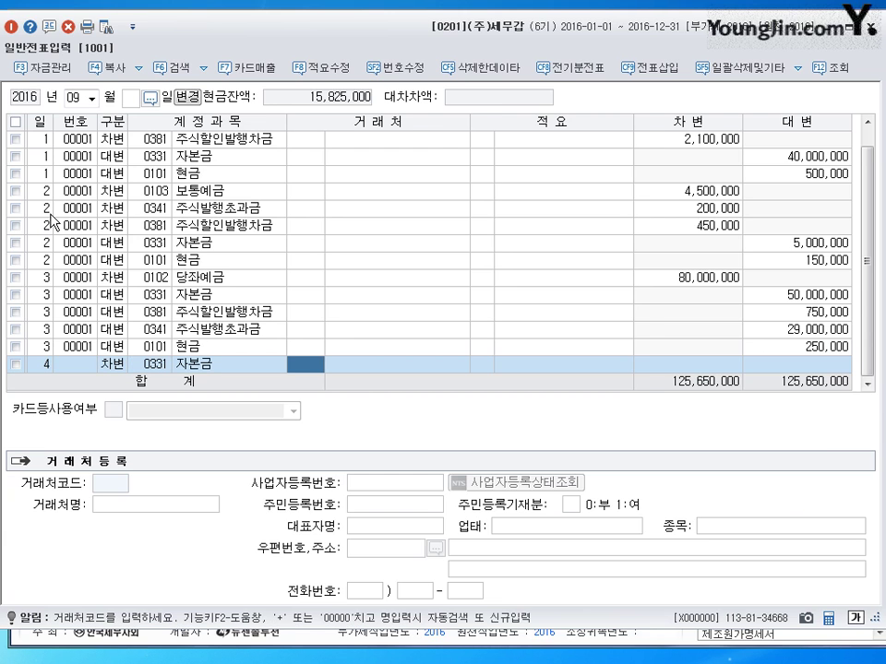
pyautogui.press('Return')
pyautogui.press('Return')
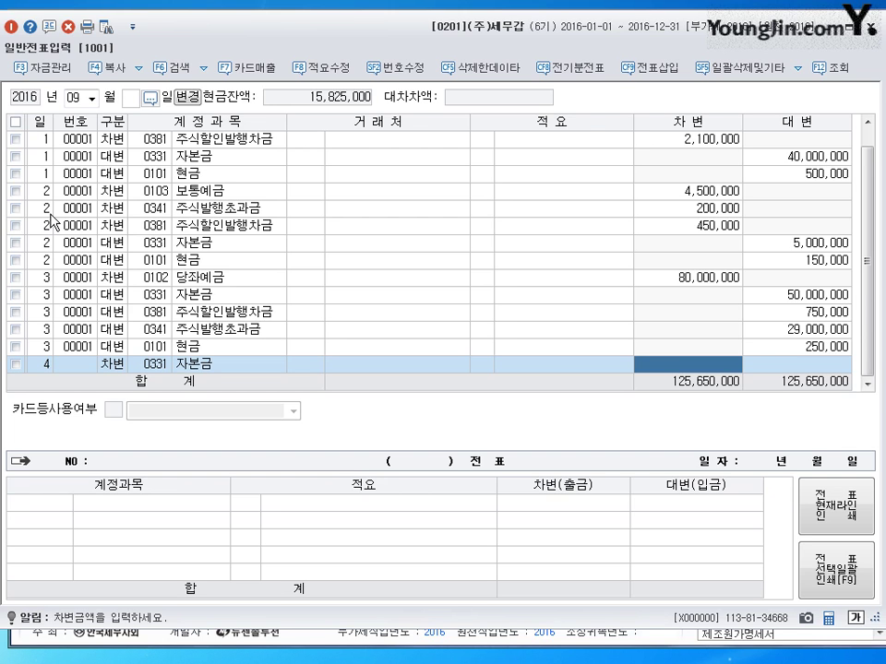
pyautogui.write('20000000')
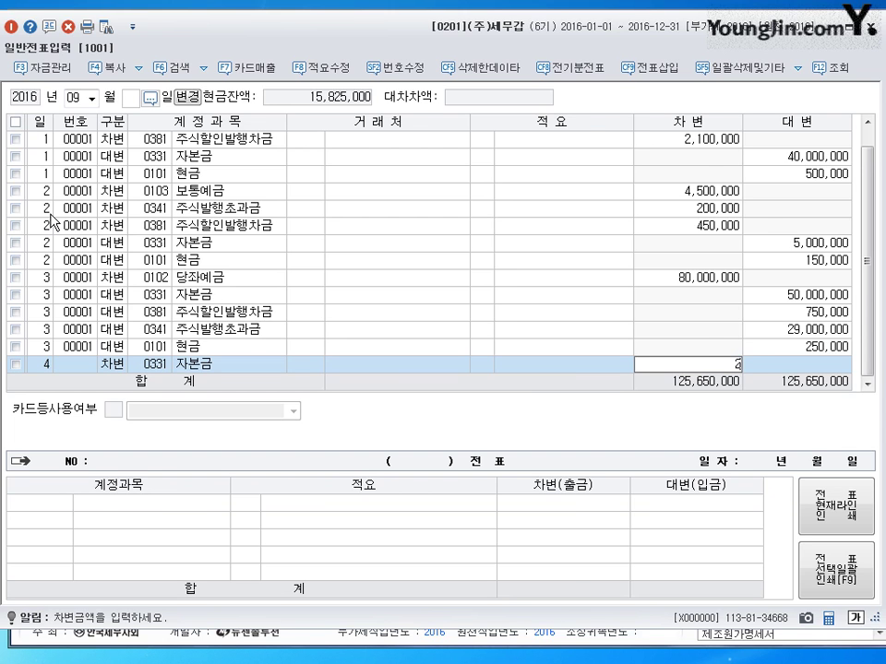
pyautogui.press('Return')
# Step: Add a credit line to the September 4 voucher for account 0103 보통예금 with an amount of 16,000,000
pyautogui.write('4')
pyautogui.press('Return')
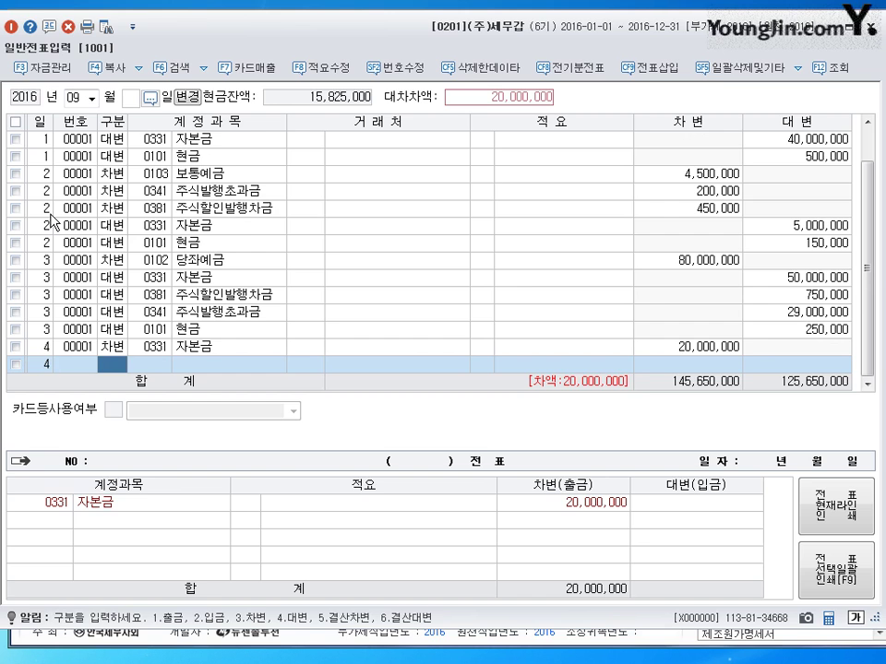
pyautogui.write('4')
pyautogui.press('Return')
pyautogui.write('103')
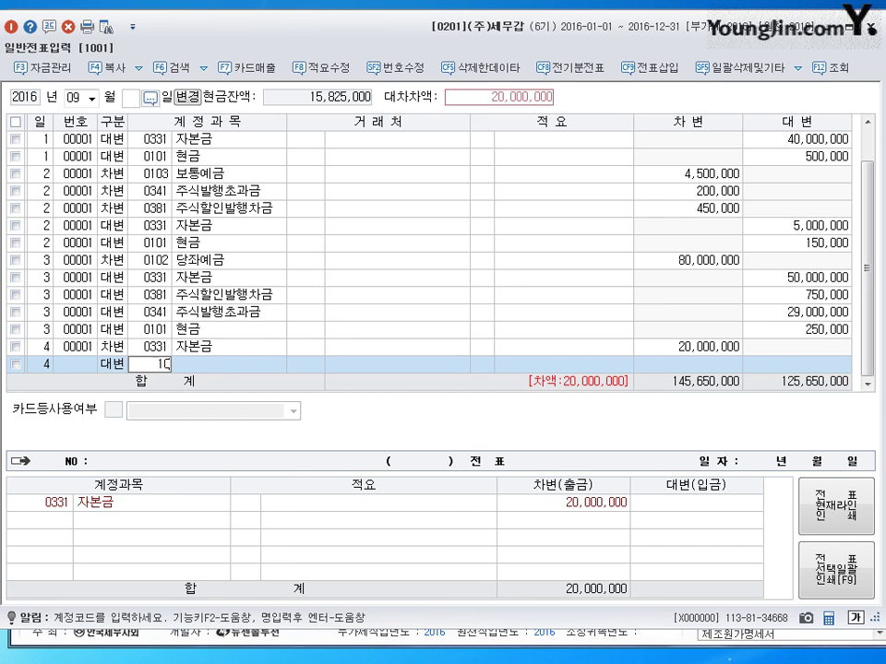
pyautogui.press('Return')
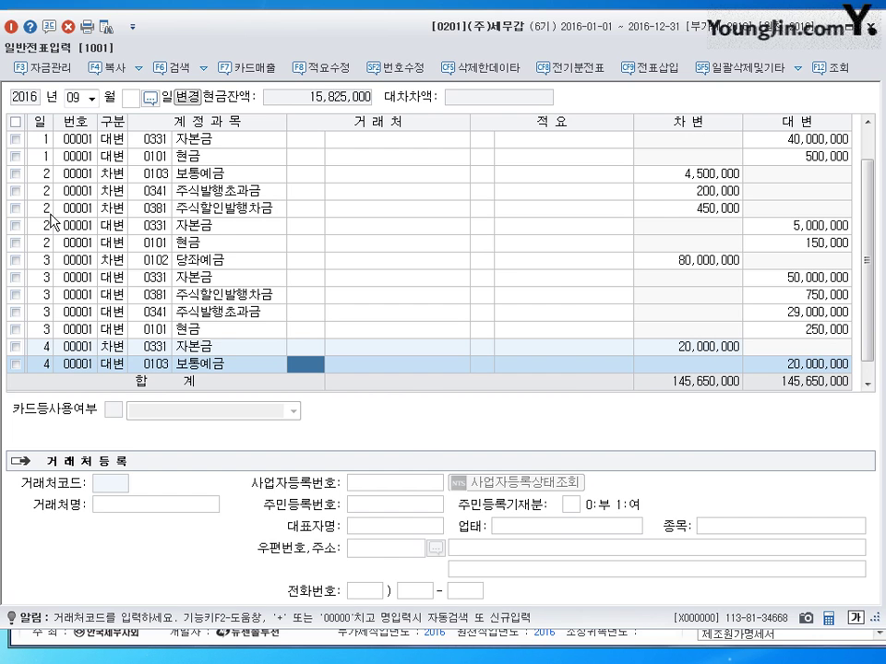
pyautogui.press('Return')
pyautogui.press('Return')
pyautogui.write('16000000')
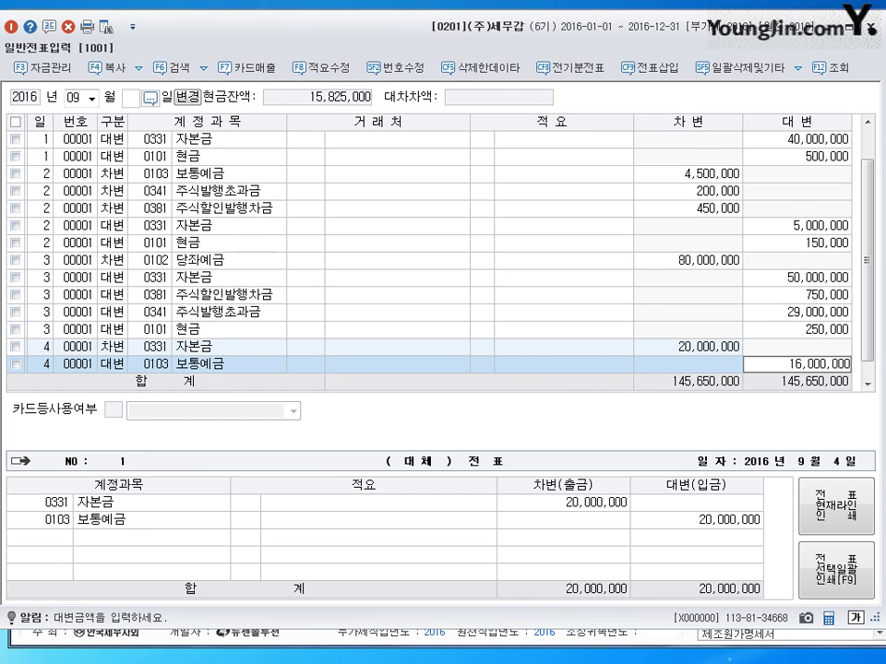
pyautogui.press('Return')
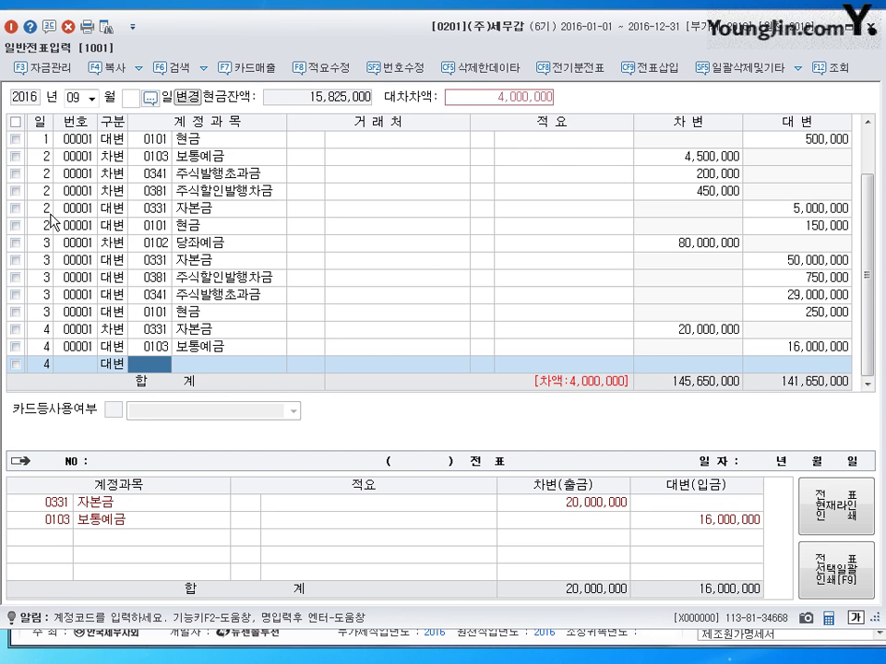
# Step: Balance the September 4 voucher with a credit line for account 0342 감자차익 of 4,000,000
pyautogui.write('0342')
pyautogui.press('Return')
pyautogui.press('Return')
pyautogui.press('Return')
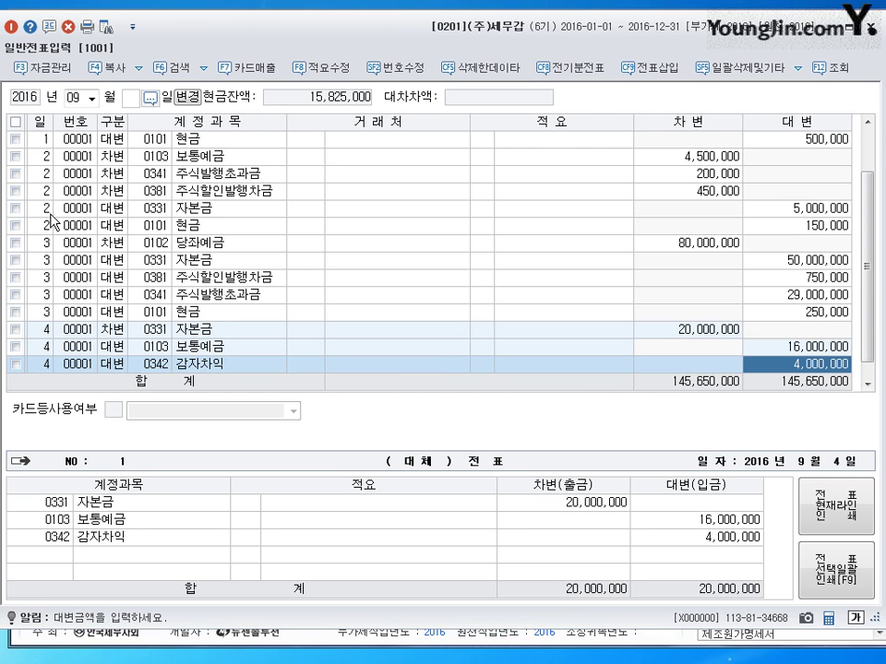
pyautogui.press('Return')
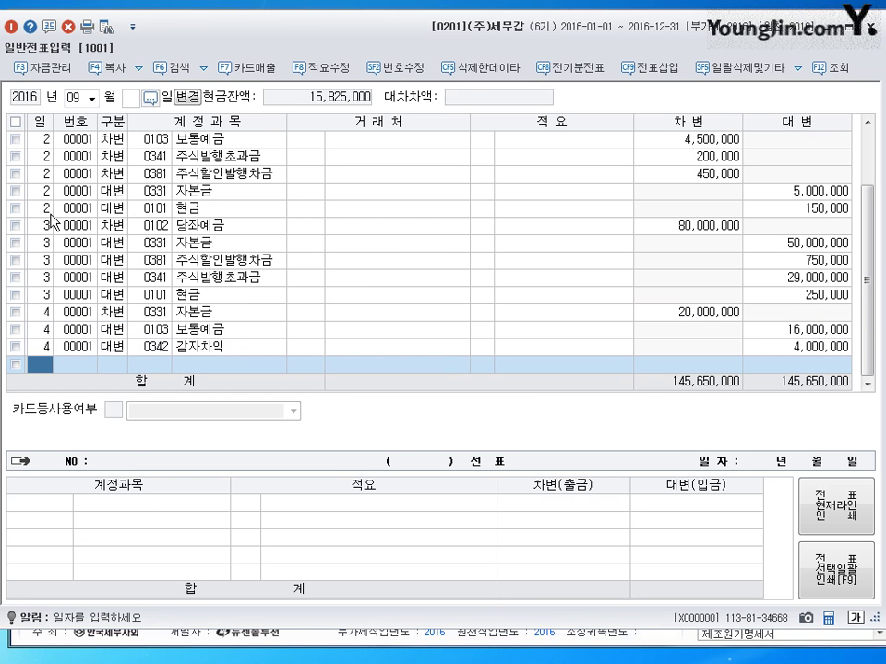
# Step: Enter a debit line dated September 5 for account 0383 자기주식 with an amount of 800,000
pyautogui.write('5')
pyautogui.press('Return')
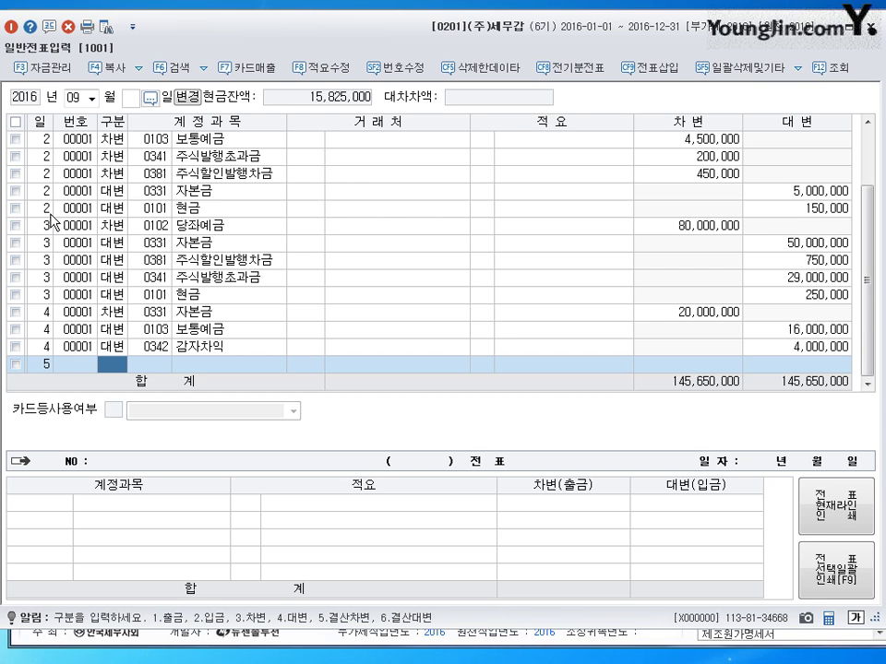
pyautogui.write('3')
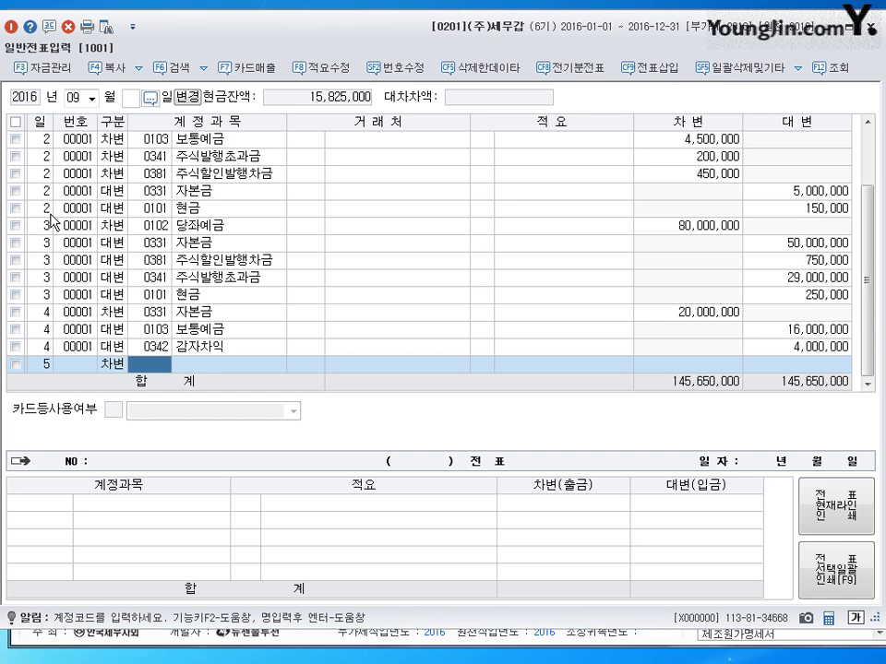
pyautogui.write('383')
pyautogui.press('Return')
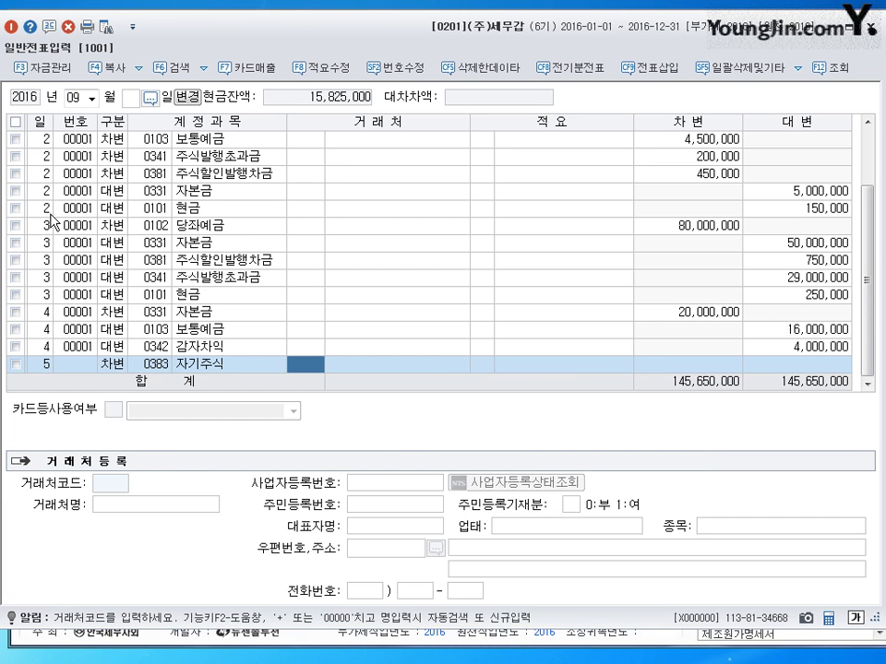
pyautogui.press('Return')
pyautogui.press('Return')
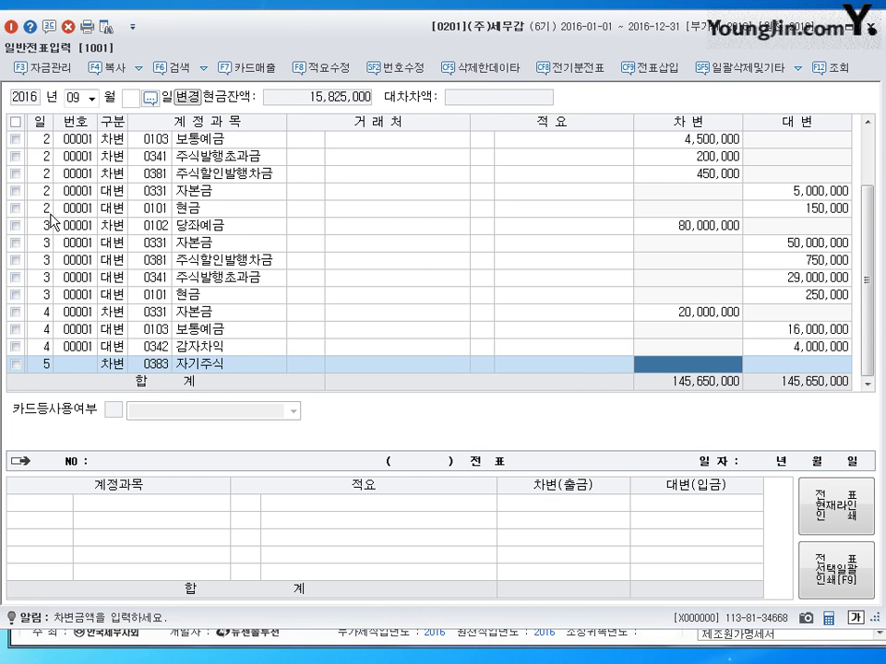
pyautogui.write('800000')
pyautogui.press('Return')
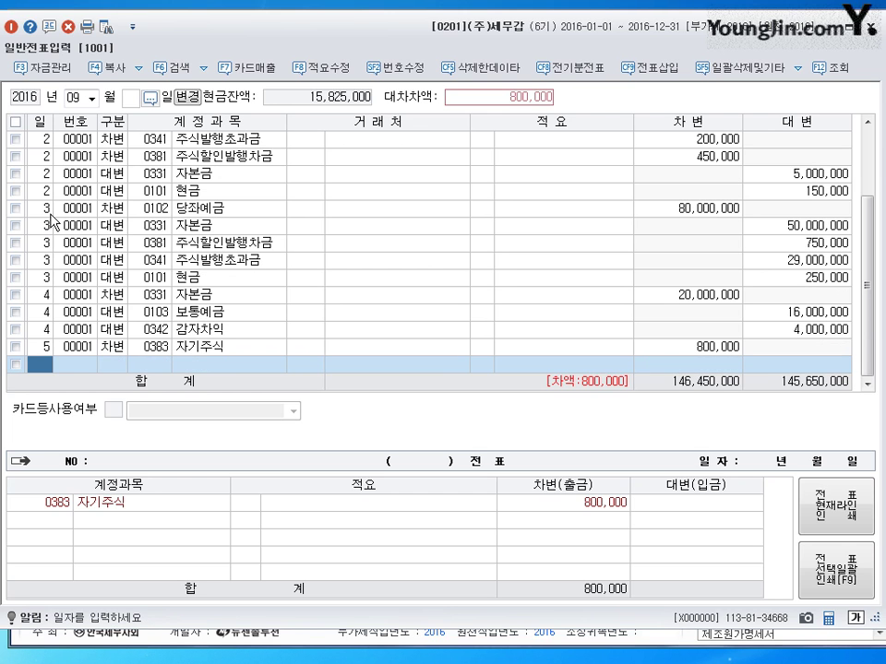
# Step: Balance the September 5 voucher with a credit line for account 0102 당좌예금 of 800,000
pyautogui.write('5')
pyautogui.press('Return')
pyautogui.write('4')
pyautogui.press('Return')
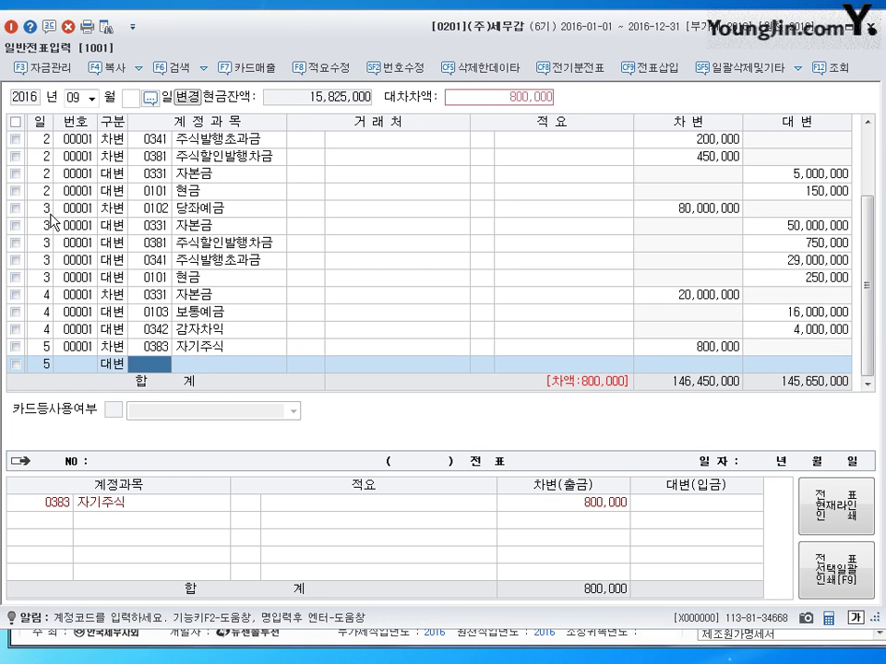
pyautogui.write('102')
pyautogui.press('Return')
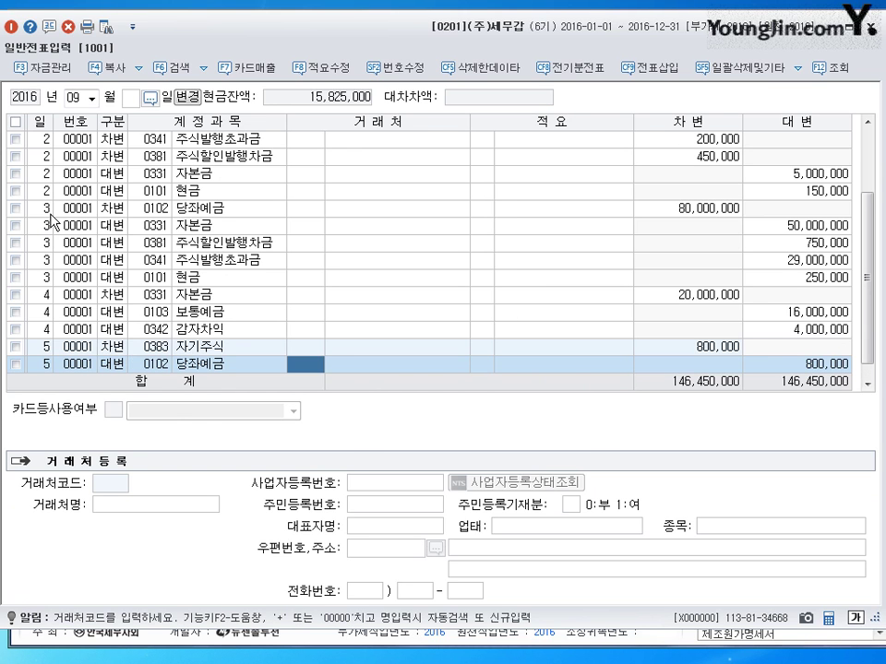
pyautogui.press('Return')
pyautogui.press('Return')
pyautogui.press('Return')
# Step: Enter a debit line dated September 6 for account 0101 현금 with an amount of 5,000,000
pyautogui.write('6')
pyautogui.press('Return')
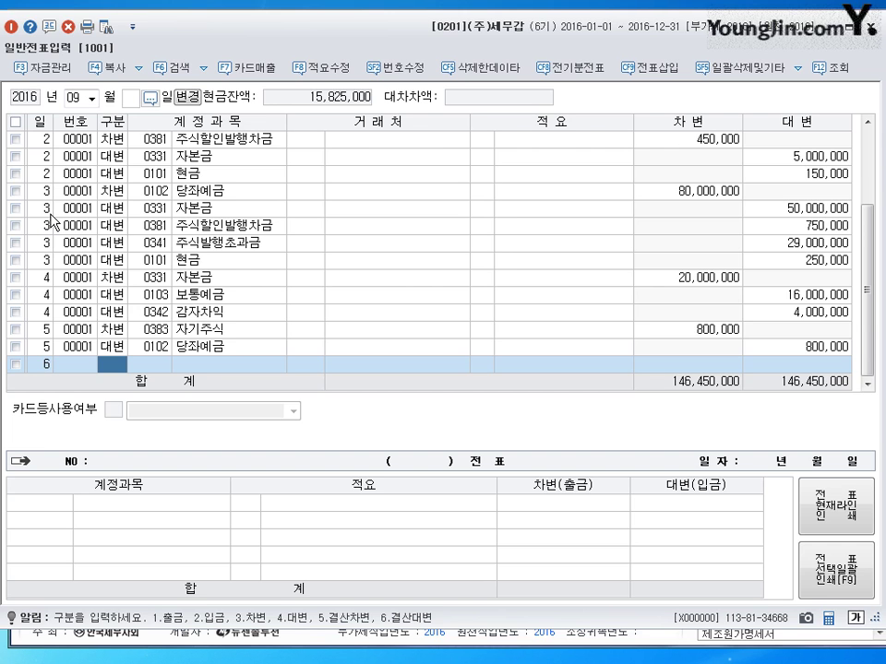
pyautogui.write('3101')
pyautogui.press('Return')
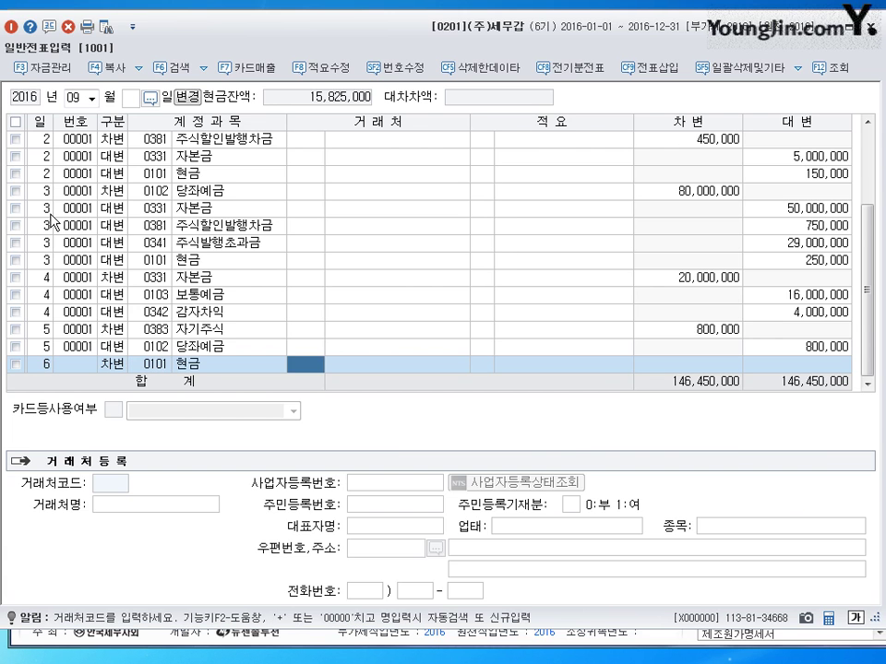
pyautogui.press('Return')
pyautogui.press('Return')
pyautogui.write('5000000')
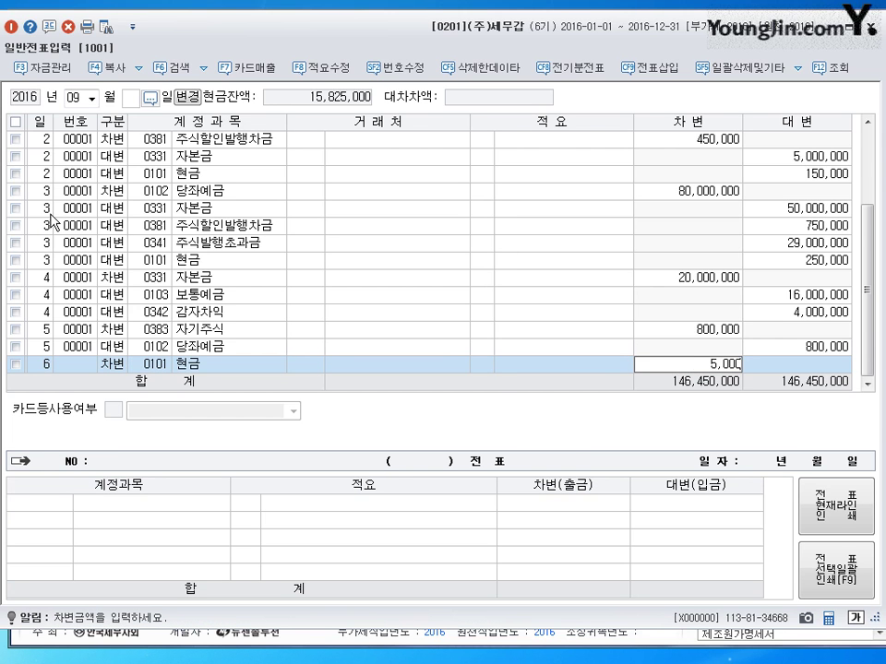
pyautogui.press('Return')
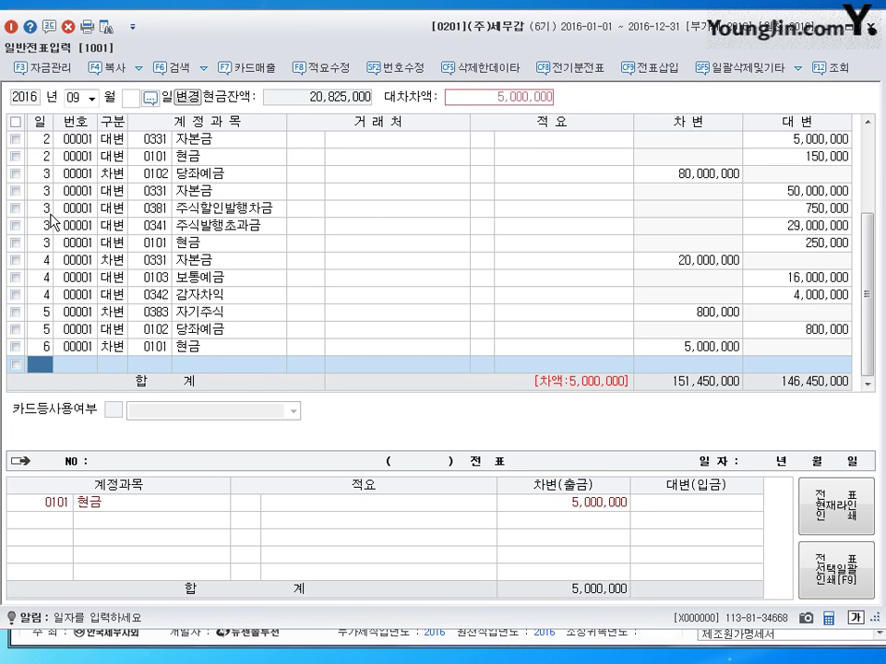
# Step: Add a credit line to the September 6 voucher for account 0383 자기주식 with an amount of 4,000,000
pyautogui.write('6')
pyautogui.press('Return')
pyautogui.write('4')
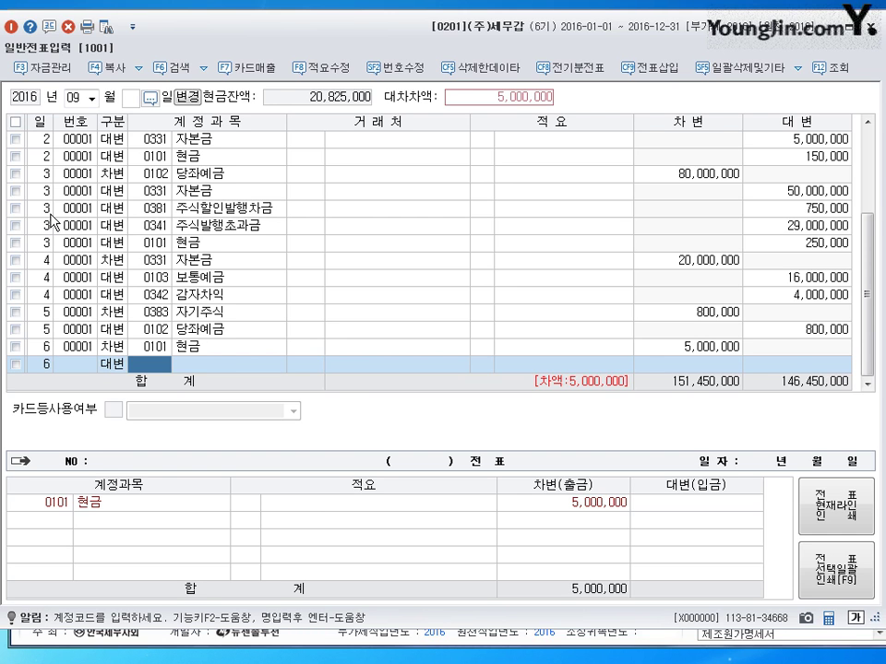
pyautogui.write('383')
pyautogui.press('Return')
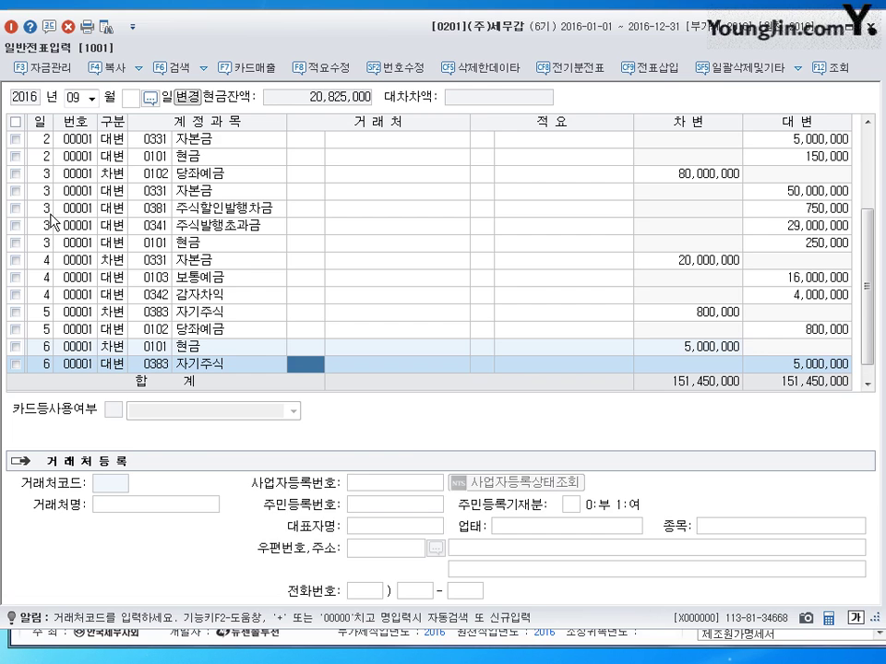
pyautogui.press('Return')
pyautogui.press('Return')
pyautogui.write('4000000')
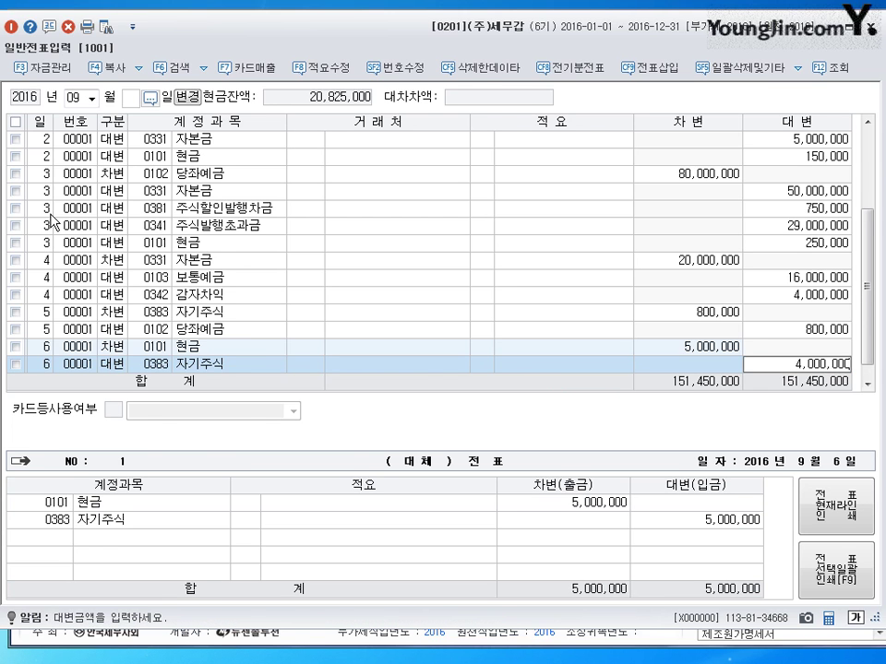
pyautogui.press('Return')
# Step: Balance the September 6 voucher with a credit line for account 0343 자기주식처분이익 of 1,000,000
pyautogui.write('4')
pyautogui.press('Return')
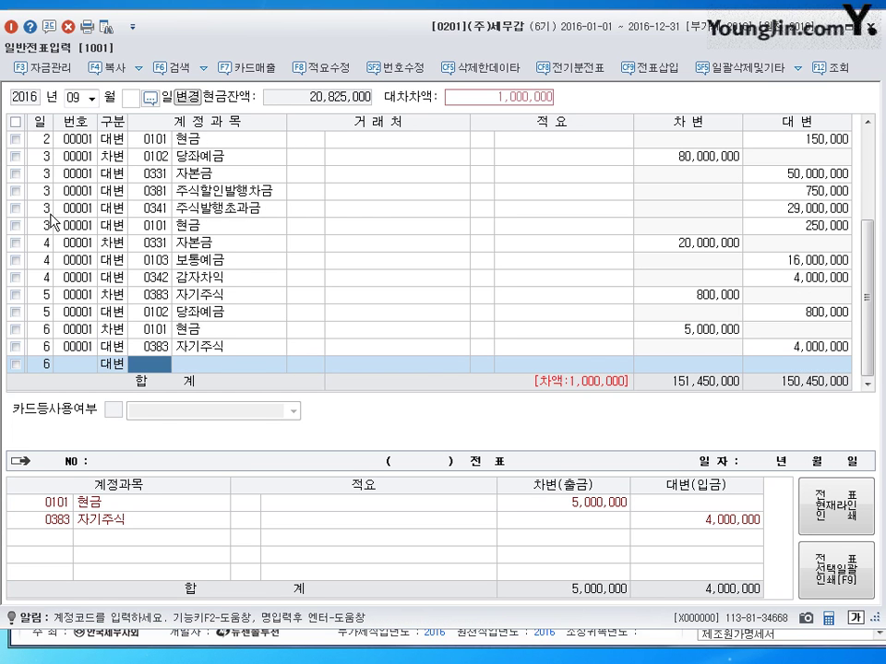
pyautogui.write('343')
pyautogui.press('Return')
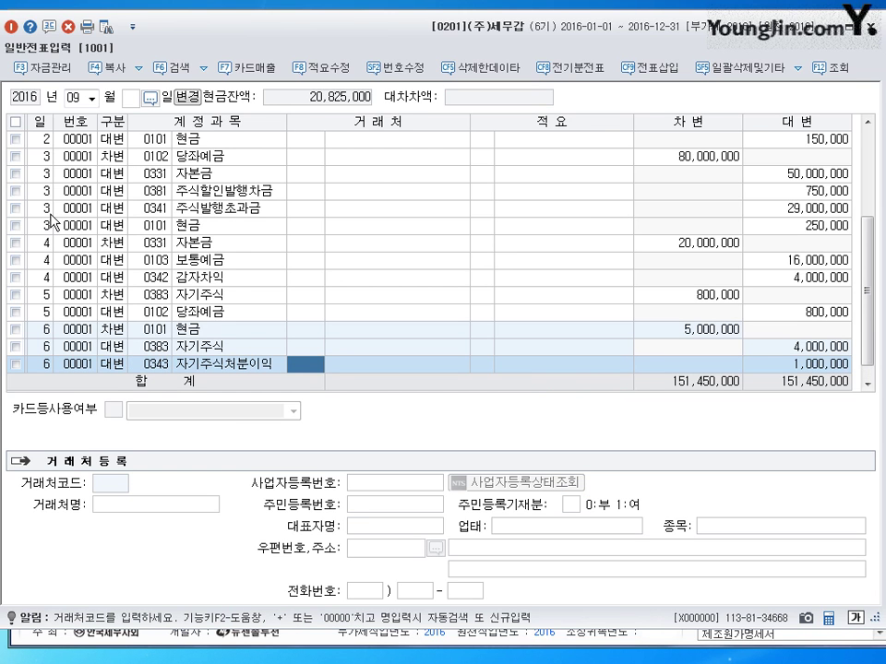
pyautogui.press('Return')
pyautogui.press('Return')
pyautogui.press('Return')
# Step: Enter a debit line dated September 7 for account 0103 보통예금 with an amount of 18,000,000
pyautogui.write('7')
pyautogui.press('Return')
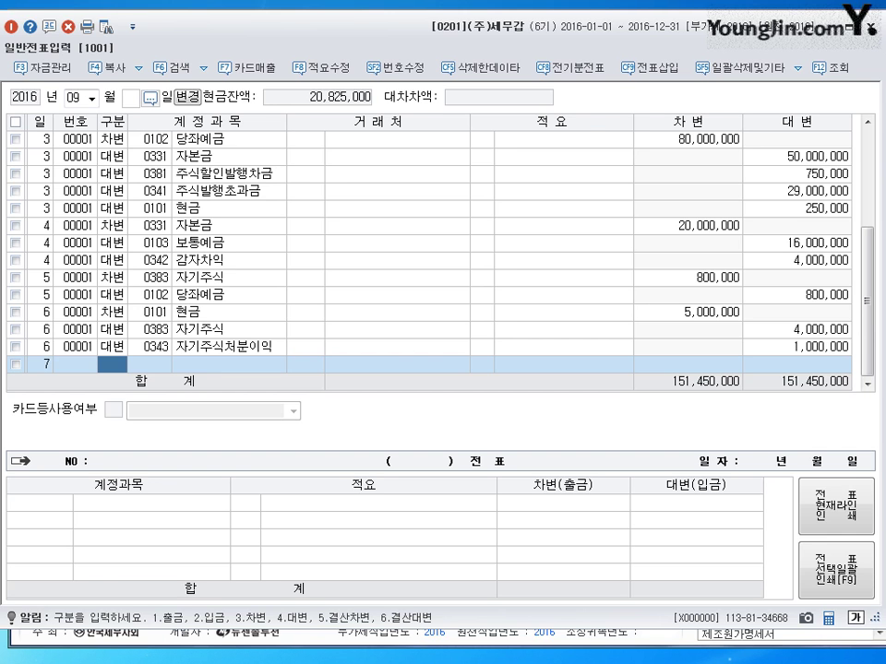
pyautogui.write('3')
pyautogui.press('Return')
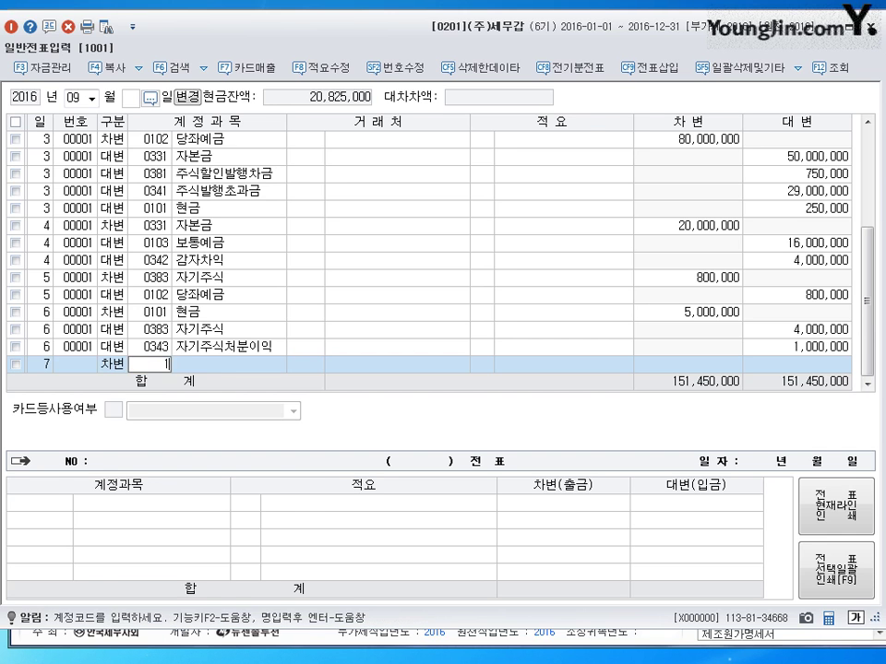
pyautogui.write('103')
pyautogui.press('Return')
pyautogui.press('Return')
pyautogui.press('Return')
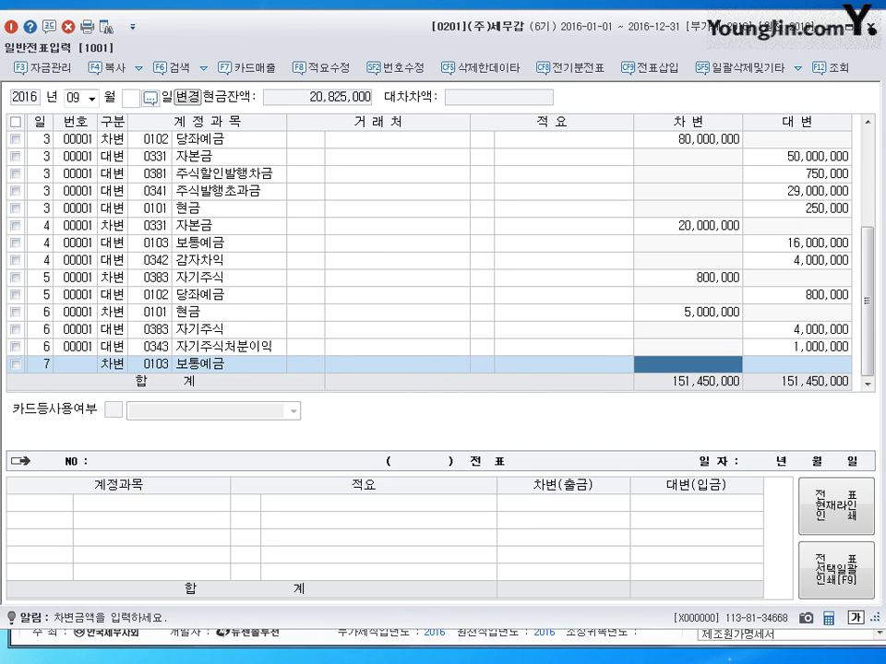
pyautogui.write('18000000')
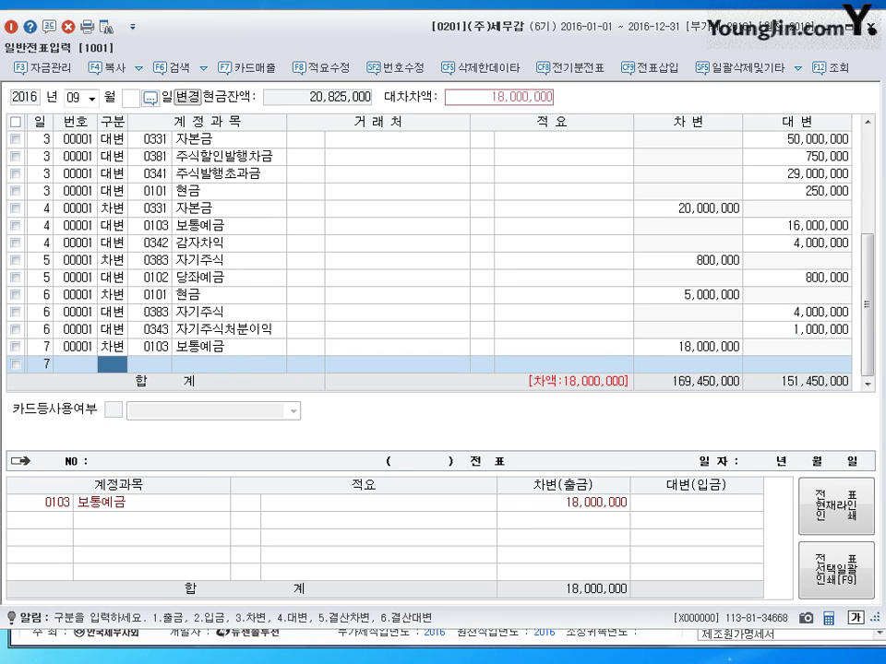
# Step: Add a credit line to the September 7 voucher for account 0383 자기주식 with an amount of 20,000,000
pyautogui.press('3')
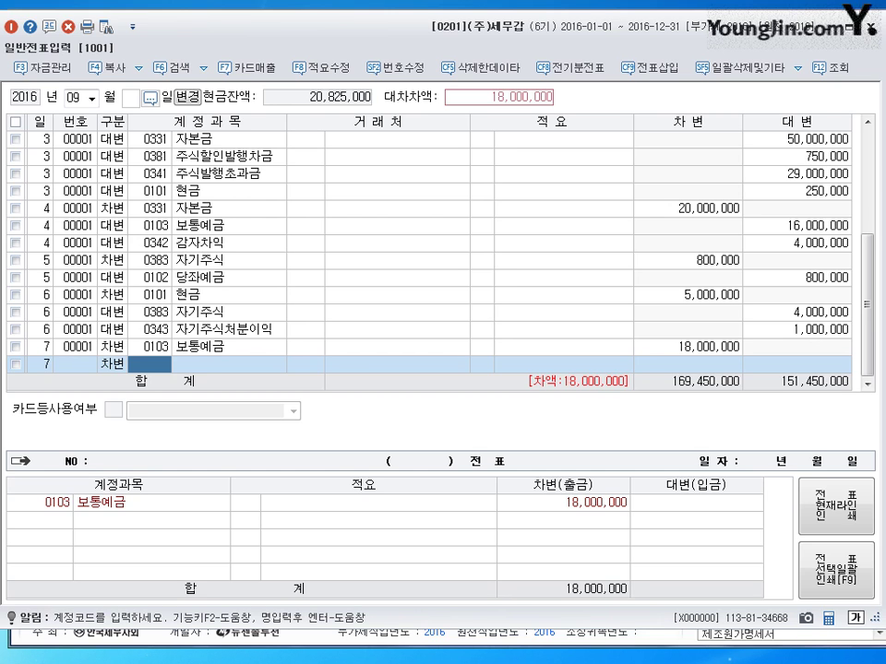
pyautogui.click(113, 364)
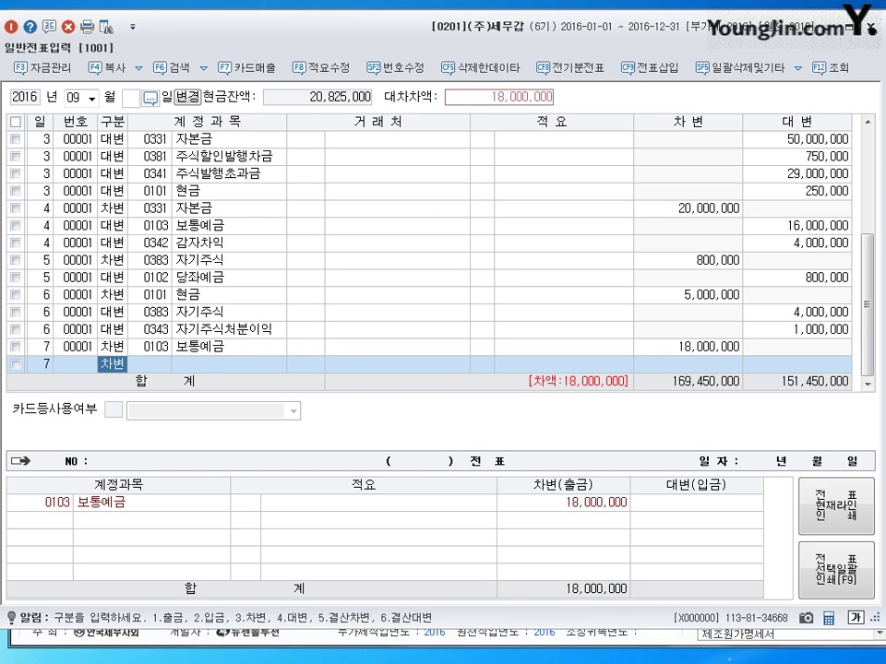
pyautogui.write('4383')
pyautogui.press('Return')
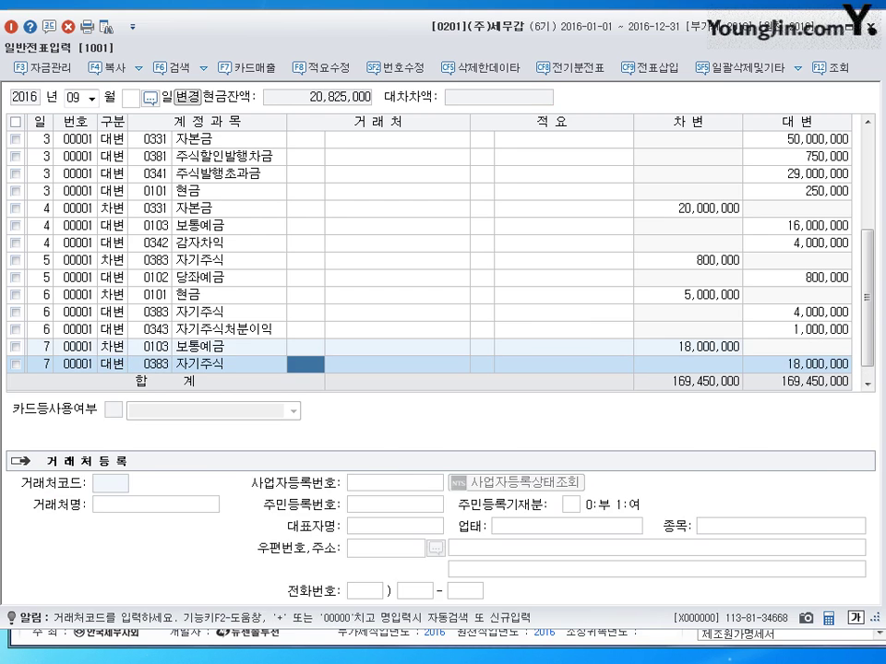
pyautogui.press('Return')
pyautogui.press('Return')
pyautogui.write('20000000')
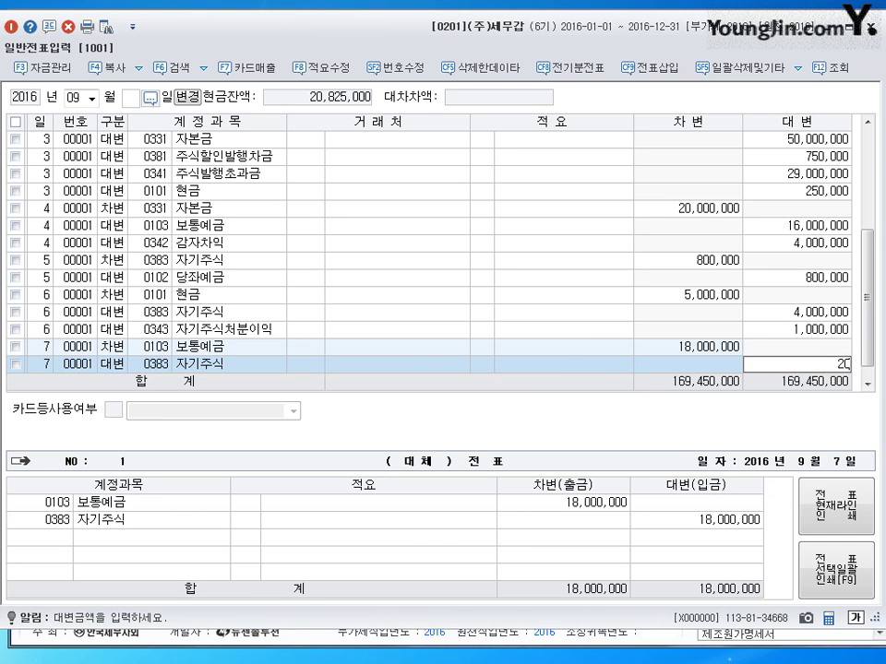
pyautogui.press('Return')
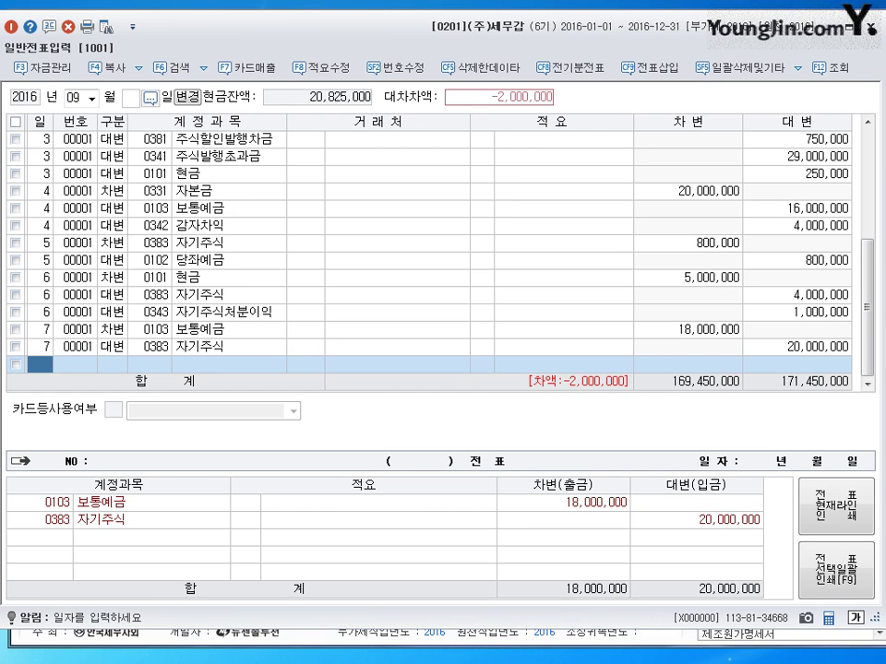
# Step: Balance the September 7 voucher with a debit line for account 0343 자기주식처분이익 of 2,000,000
pyautogui.write('7')
pyautogui.press('Return')
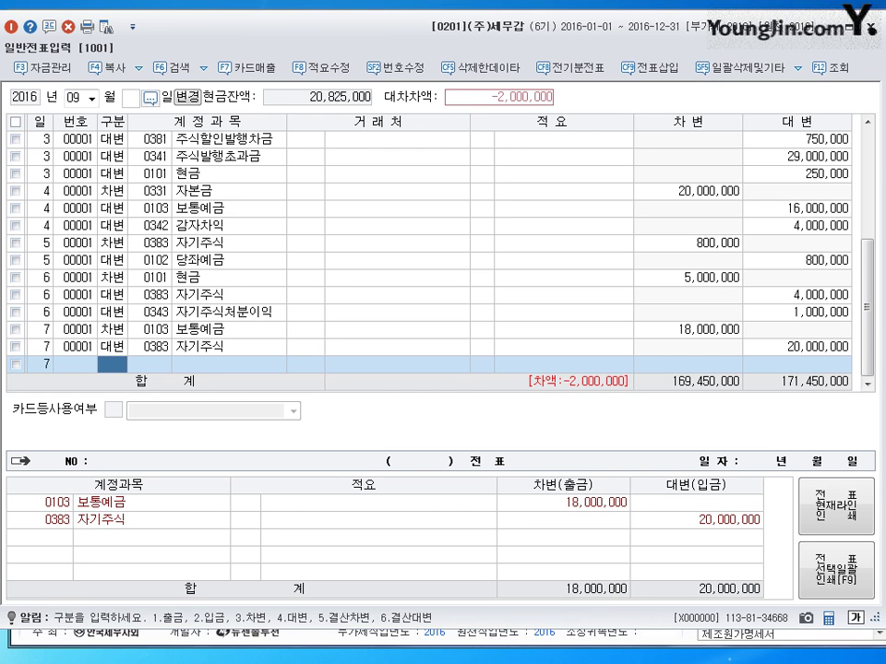
pyautogui.write('3')
pyautogui.press('Return')
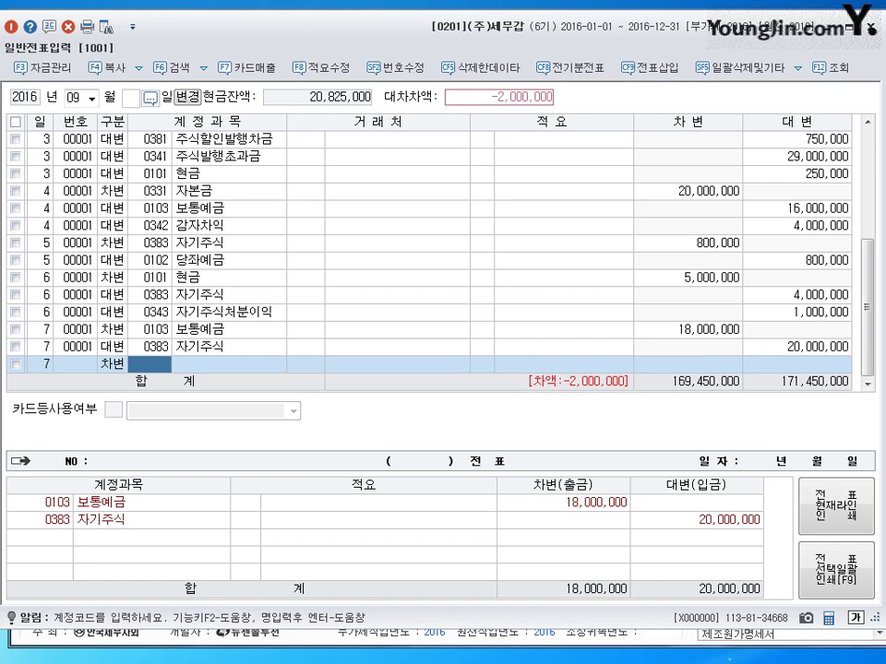
pyautogui.write('343')
pyautogui.press('Return')
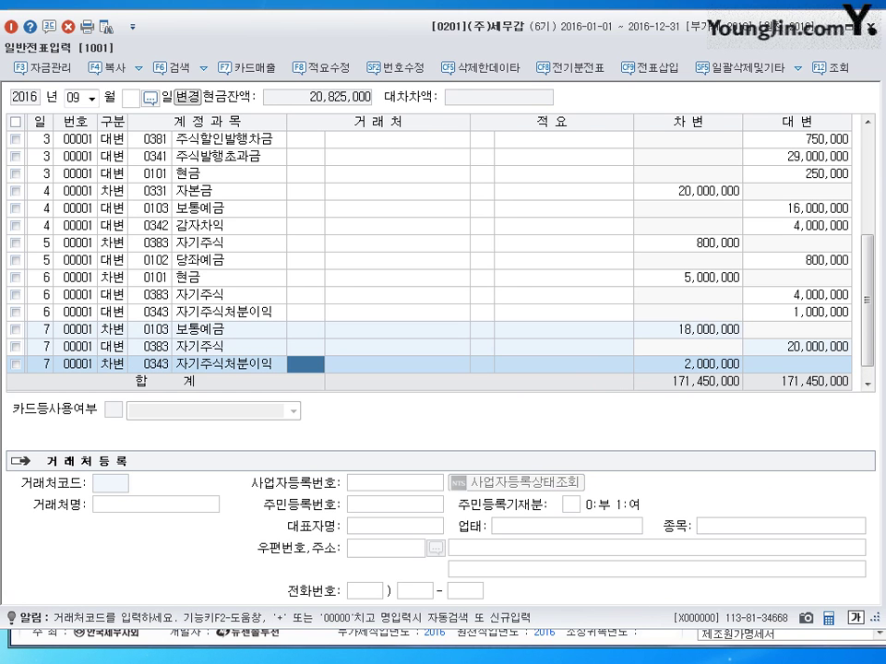
pyautogui.press('Return')
pyautogui.press('Return')
pyautogui.press('Return')
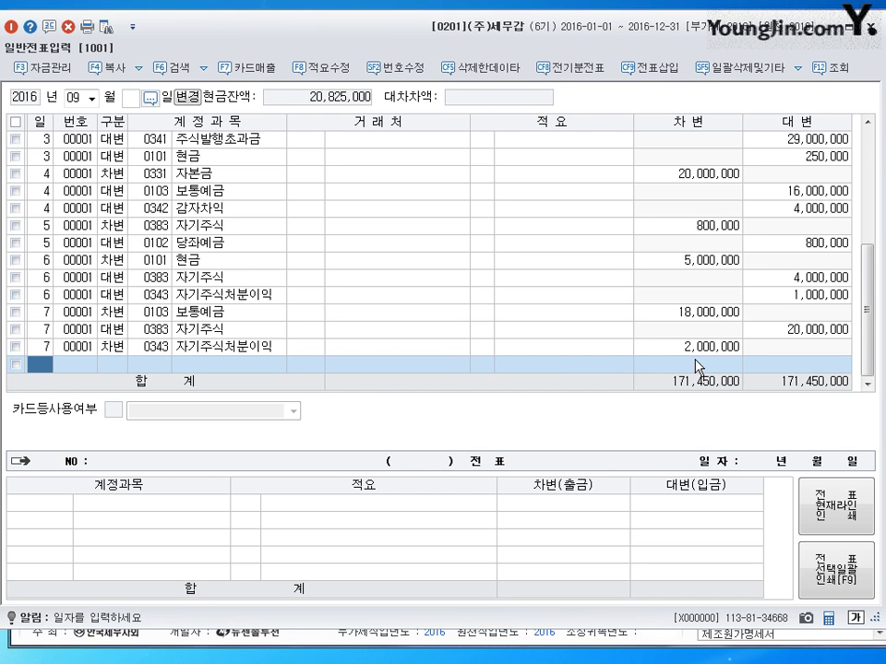
# Step: Leave the September vouchers and switch the voucher entry date to February 26, 2016
pyautogui.write('8')
pyautogui.press('Return')
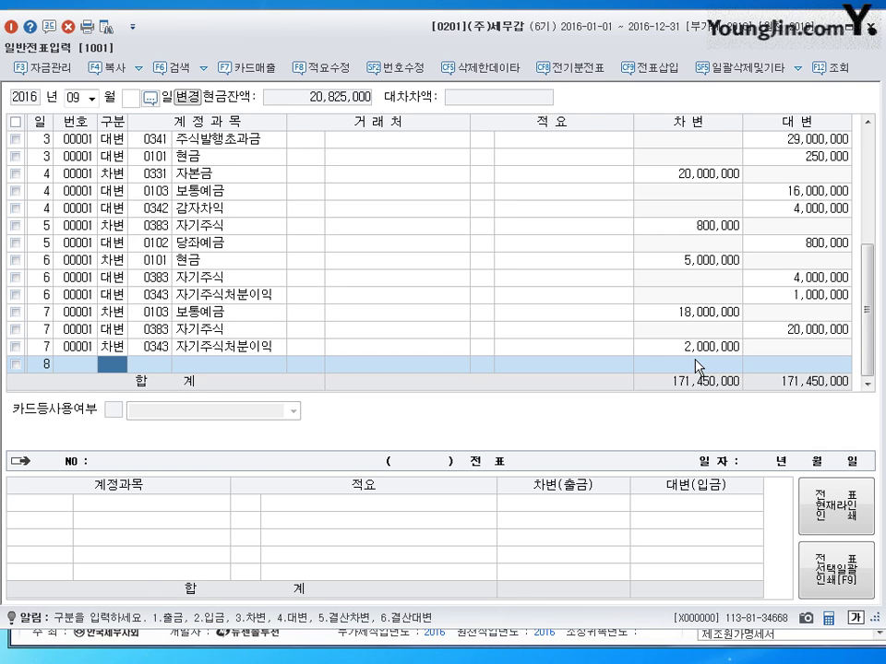
pyautogui.press('Escape')
pyautogui.write('02')
pyautogui.press('Return')
pyautogui.write('26')
pyautogui.press('Return')
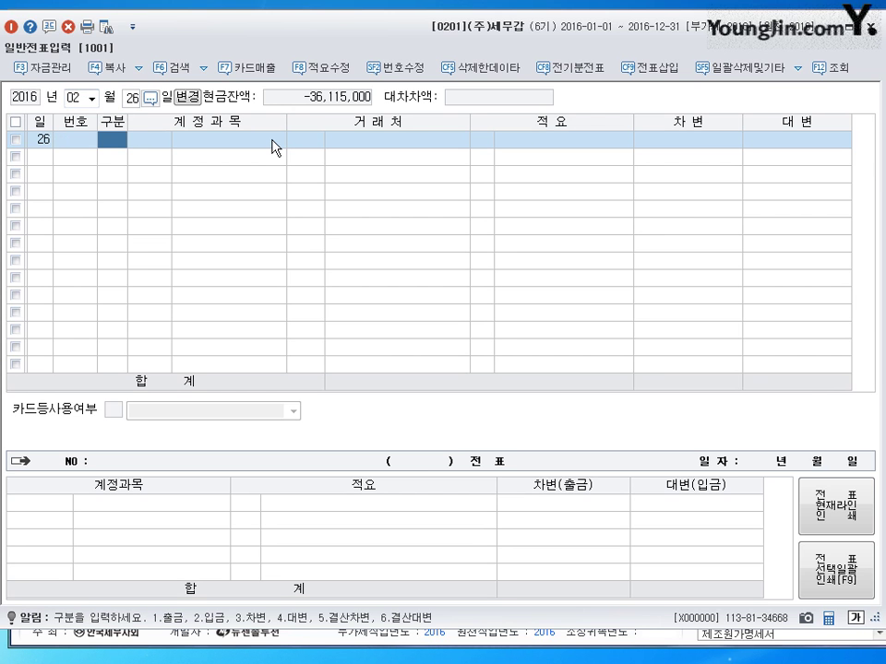
# Step: Enter a debit line dated February 26 for account 0375 이월이익잉여금 with an amount of 22,000,000
pyautogui.write('3')
pyautogui.press('Return')
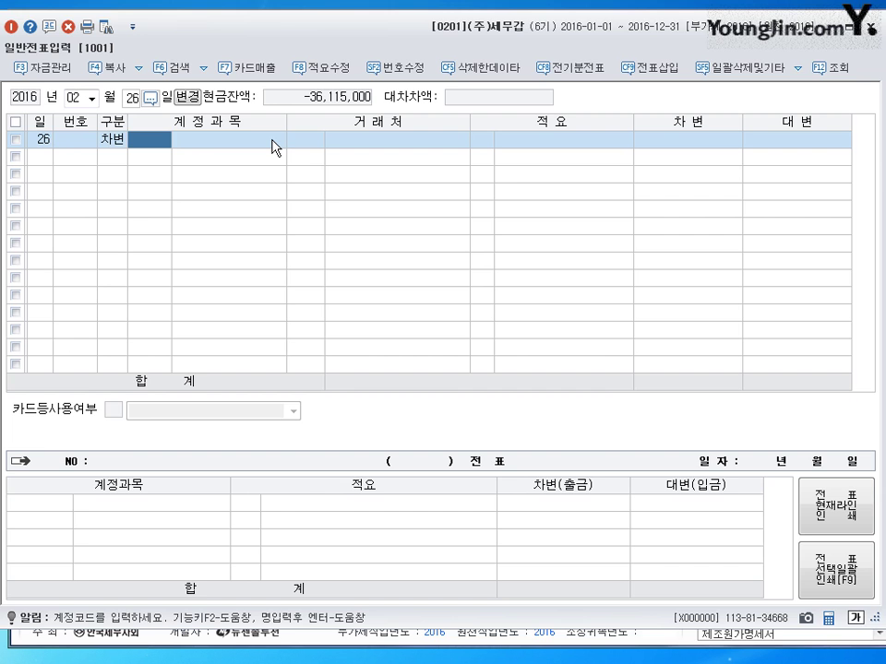
pyautogui.write('375')
pyautogui.press('Return')
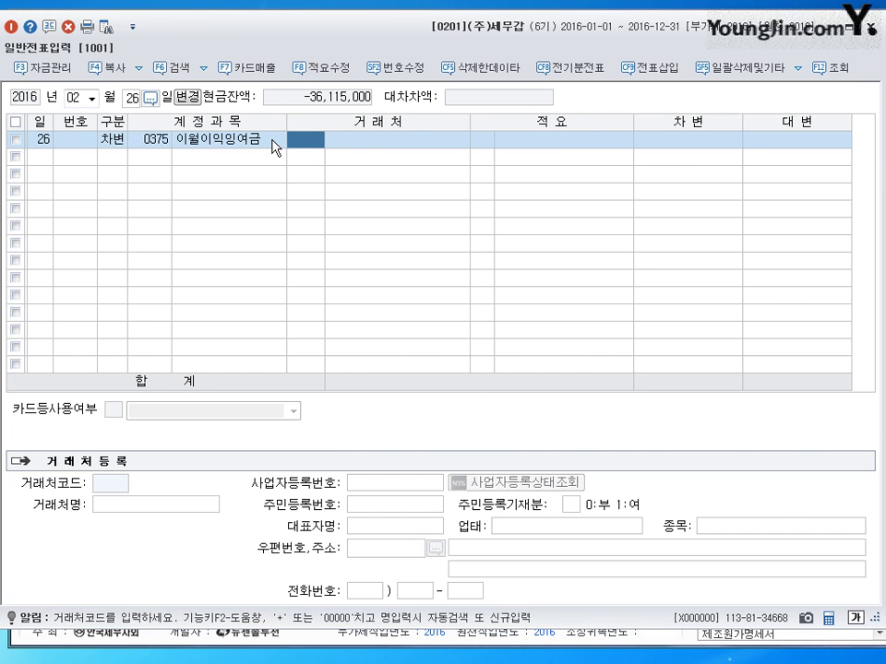
pyautogui.press('Return')
pyautogui.press('Return')
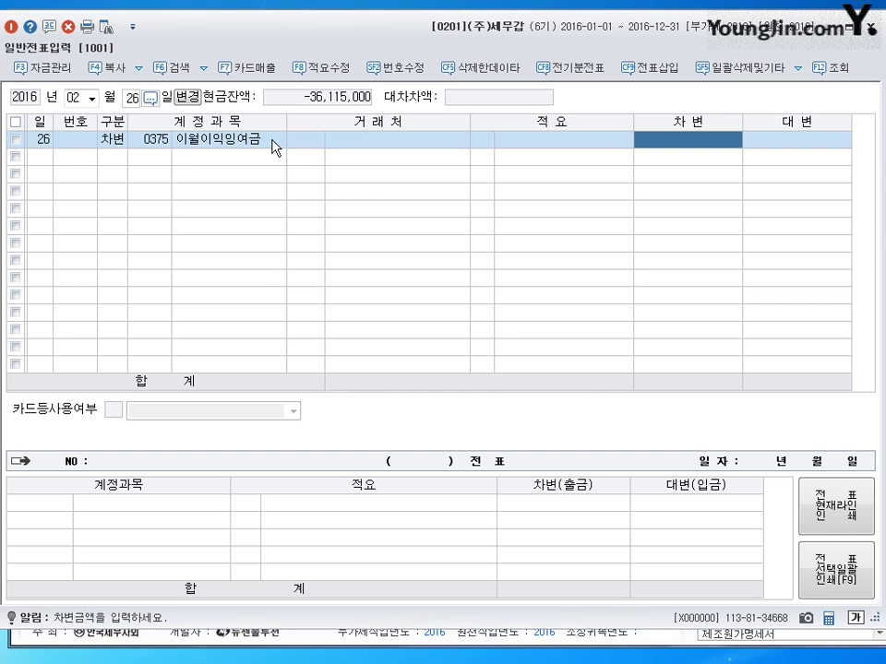
pyautogui.write('22,000,000')
pyautogui.press('Return')
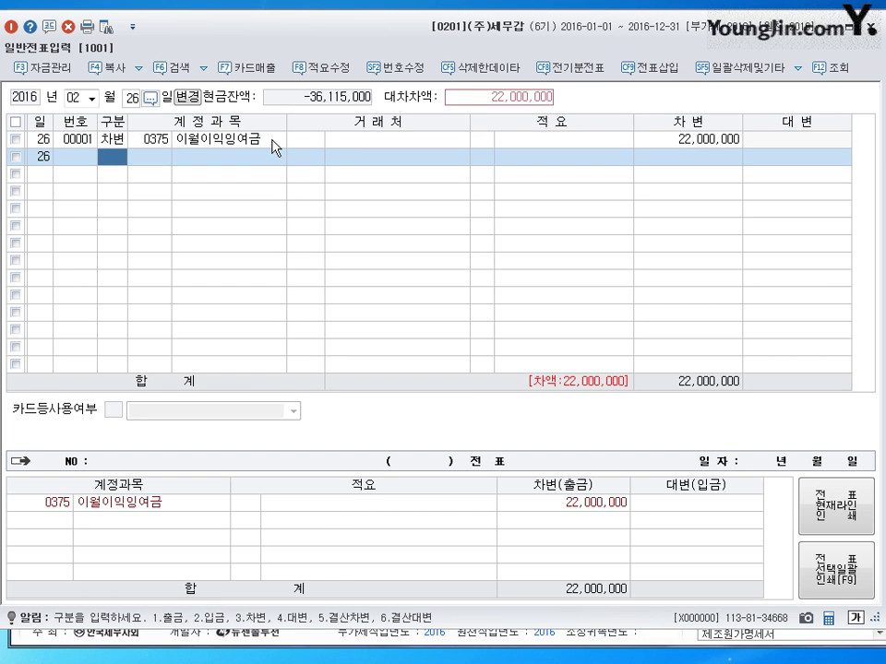
# Step: Add a credit line to the February 26 voucher for account 0351 이익준비금 with an amount of 2,000,000
pyautogui.write('4')
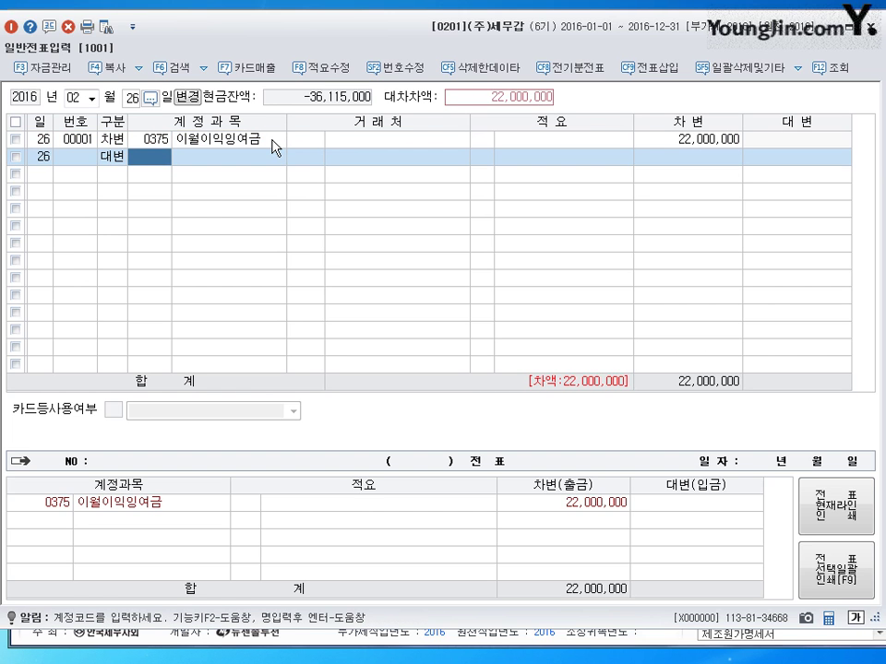
pyautogui.write('351')
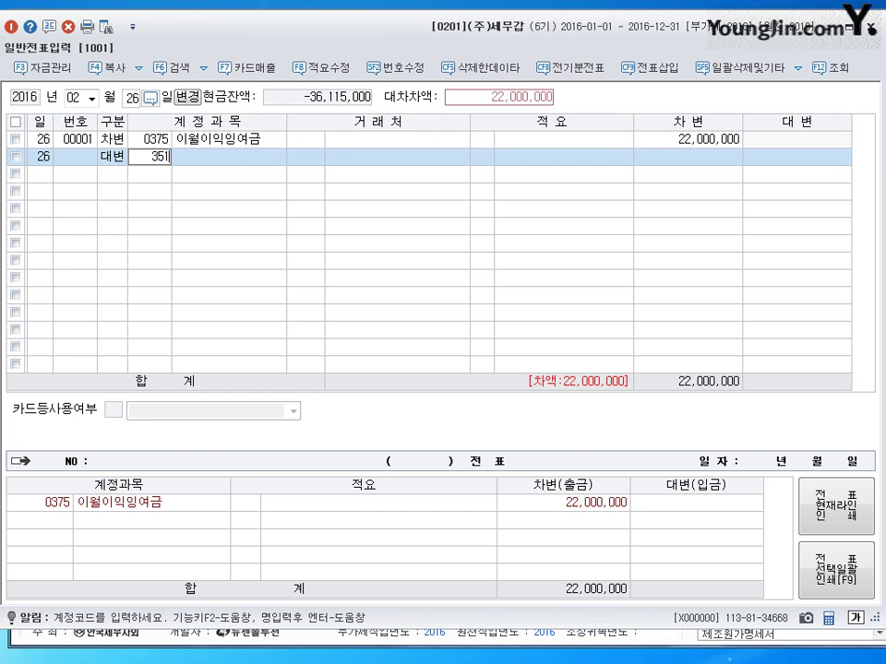
pyautogui.press('Return')
pyautogui.press('Return')
pyautogui.press('Return')
pyautogui.press('Return')
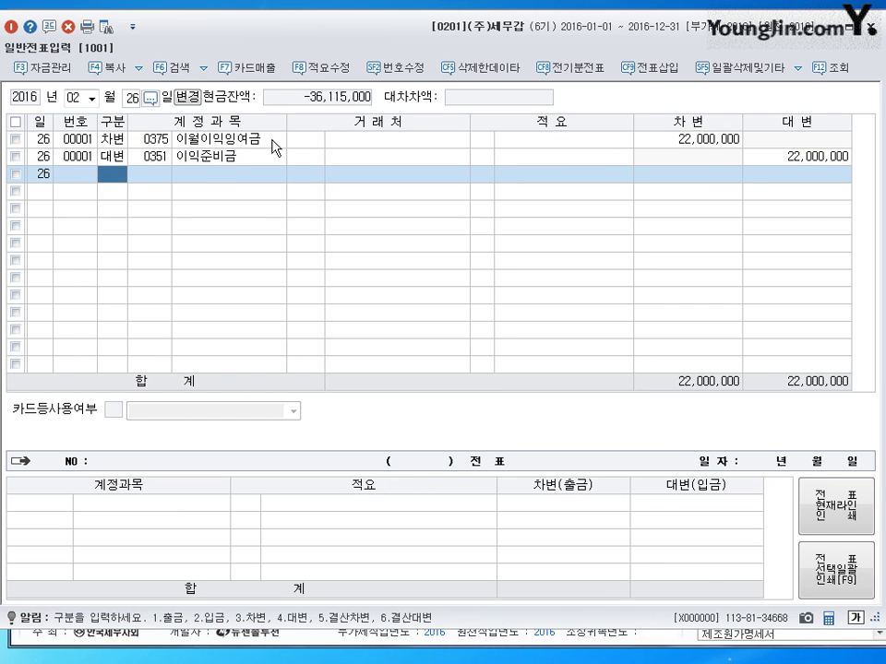
pyautogui.click(830, 159)
pyautogui.write('2000000')
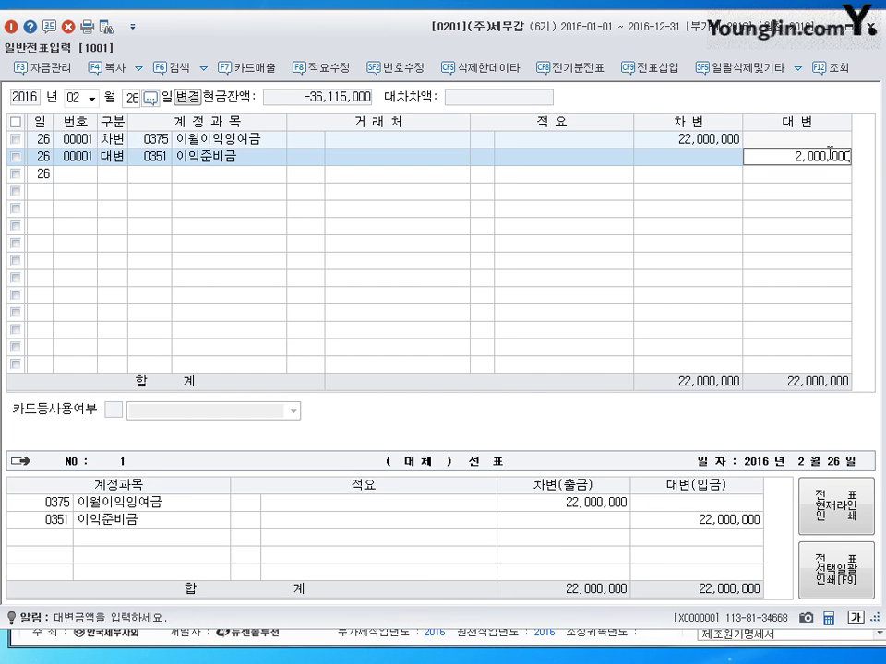
pyautogui.press('Return')
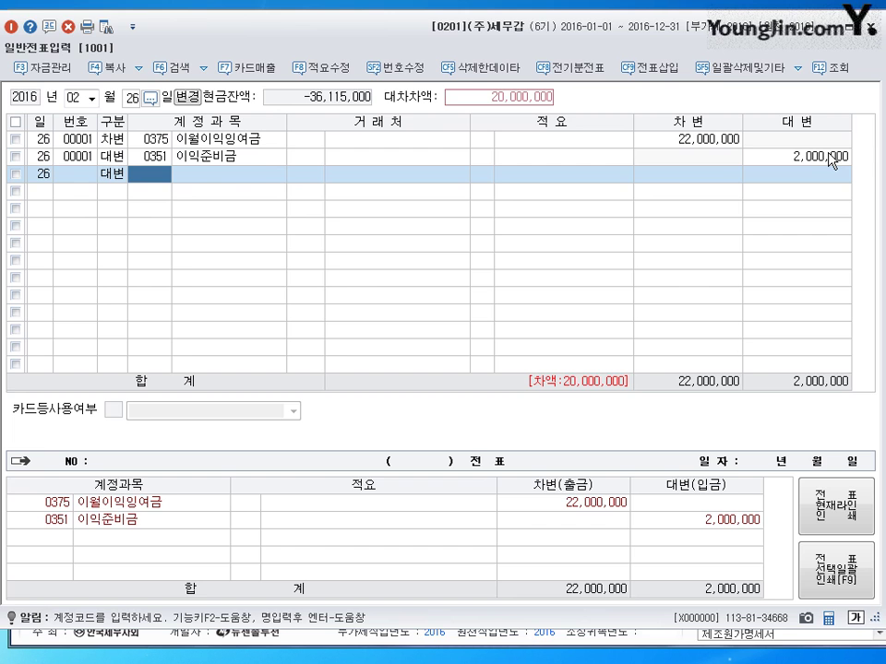
# Step: Balance the February 26 voucher with a credit line for account 0265 미지급배당금 of 20,000,000
pyautogui.write('265')
pyautogui.press('Return')
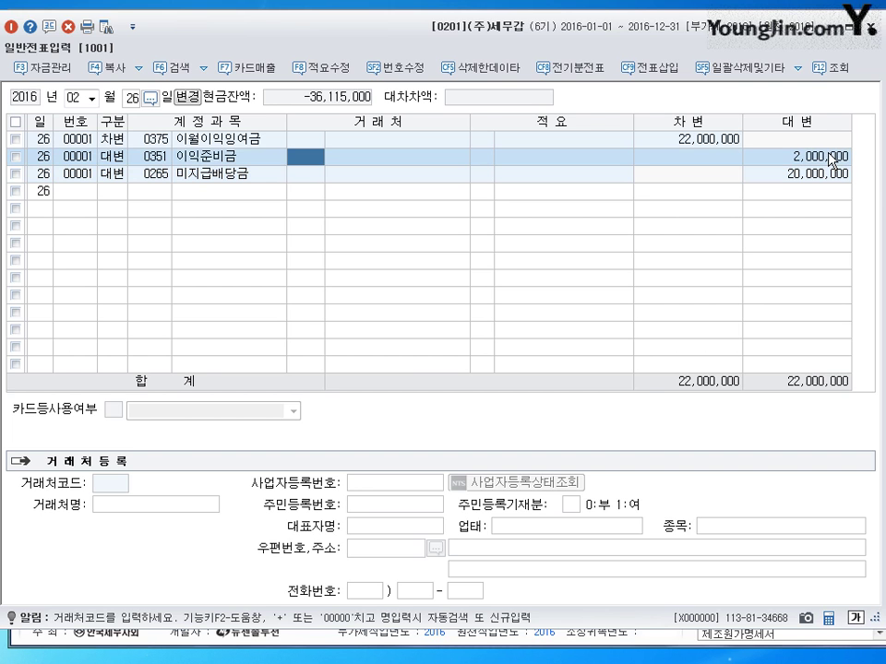
pyautogui.press('Return')
pyautogui.press('Return')
pyautogui.press('Return')
pyautogui.press('Return')
pyautogui.press('Return')
pyautogui.press('Return')
pyautogui.press('Return')
pyautogui.press('Return')
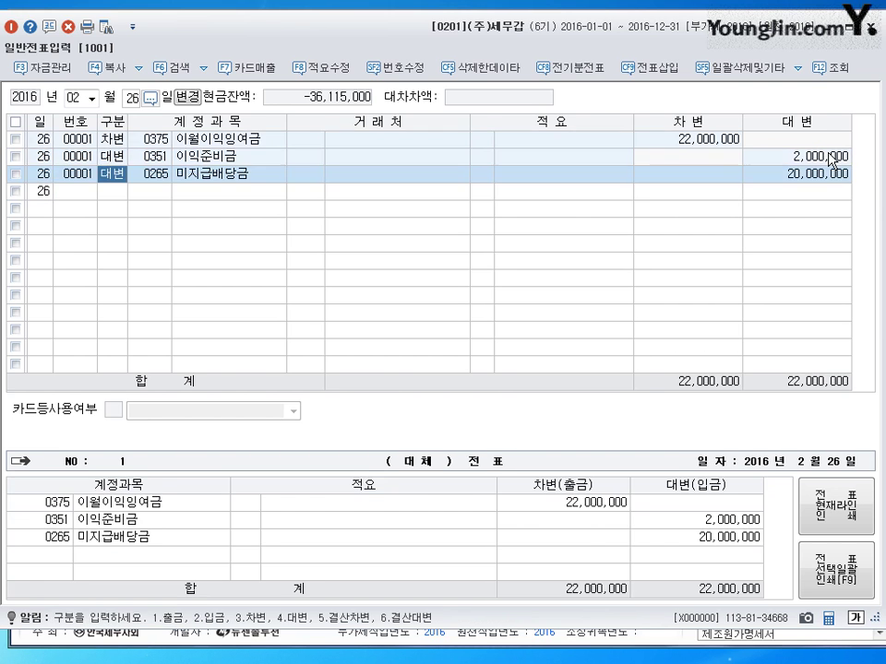
pyautogui.press('Return')
pyautogui.press('Return')
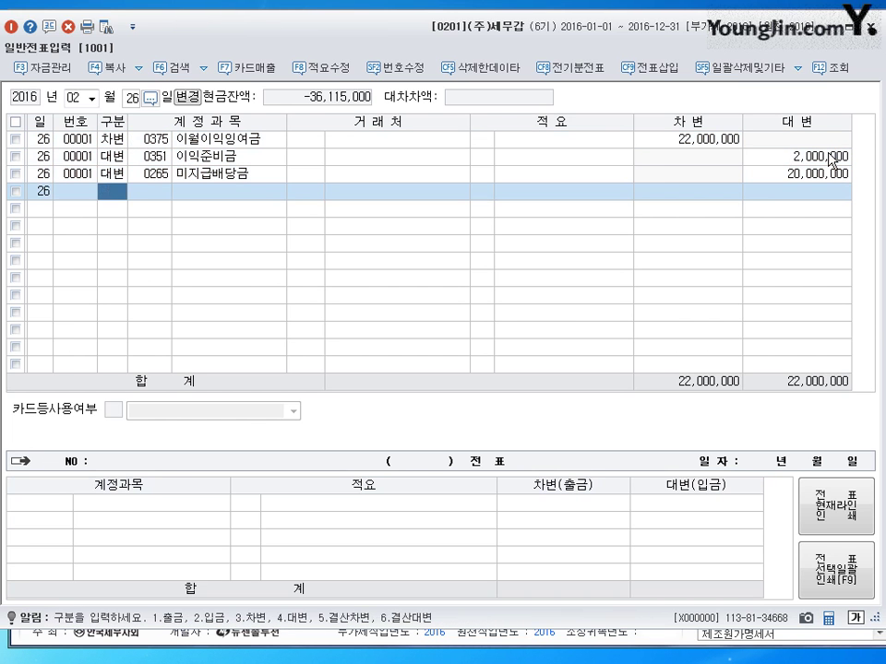